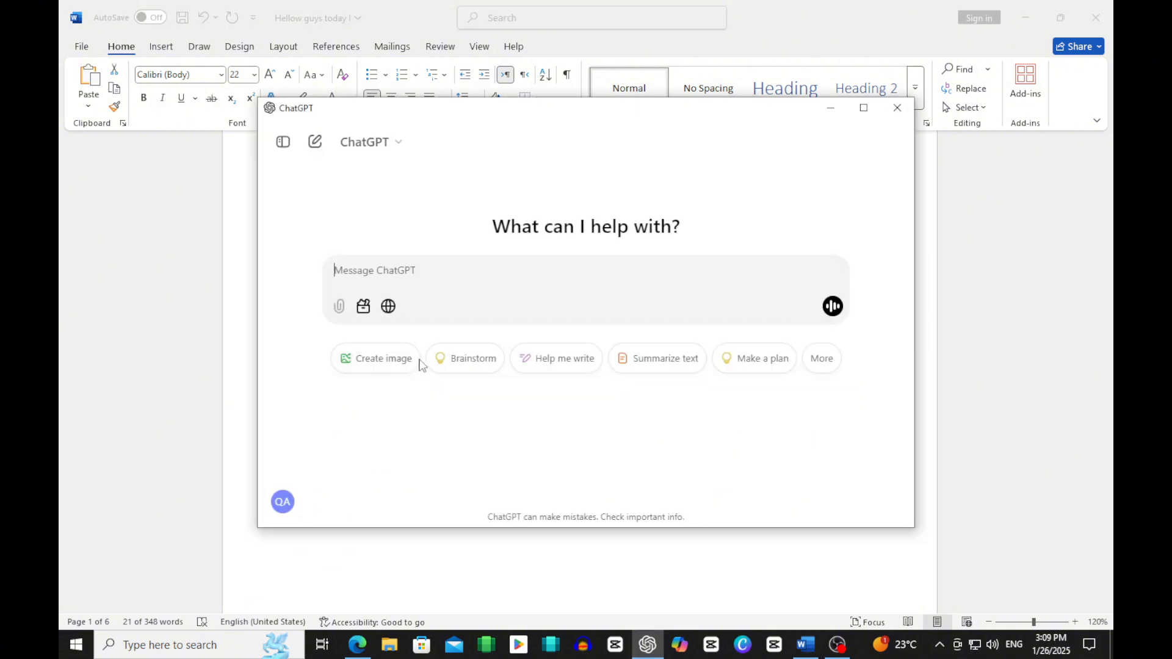
Step: Ask ChatGPT with the prompt "Crete cartoon animated story like motu and patlu scene by scene" and minimize its window
type("Crete cartoon animated story like motu and patlu scene by scene")
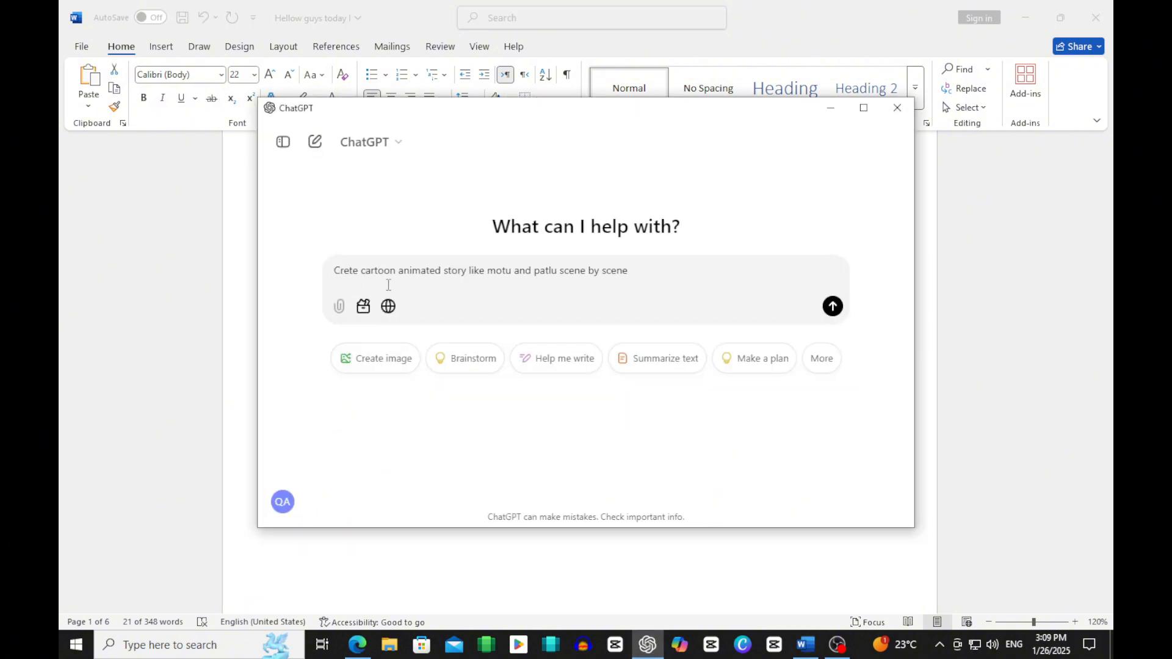
left_click(832, 305)
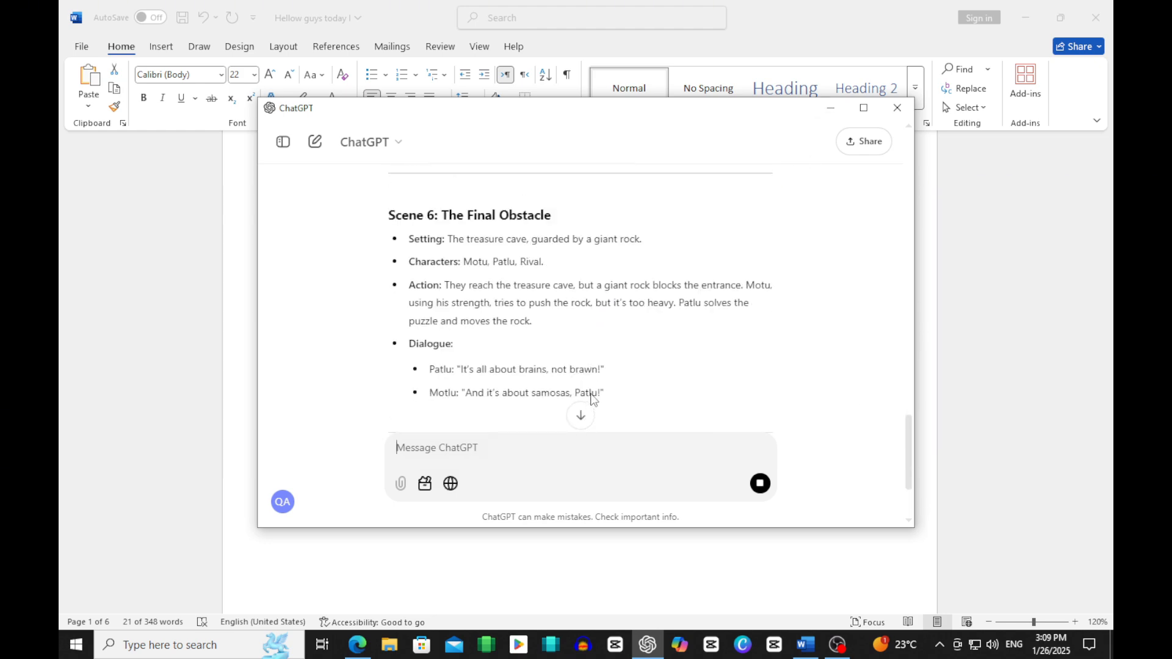
left_click(829, 108)
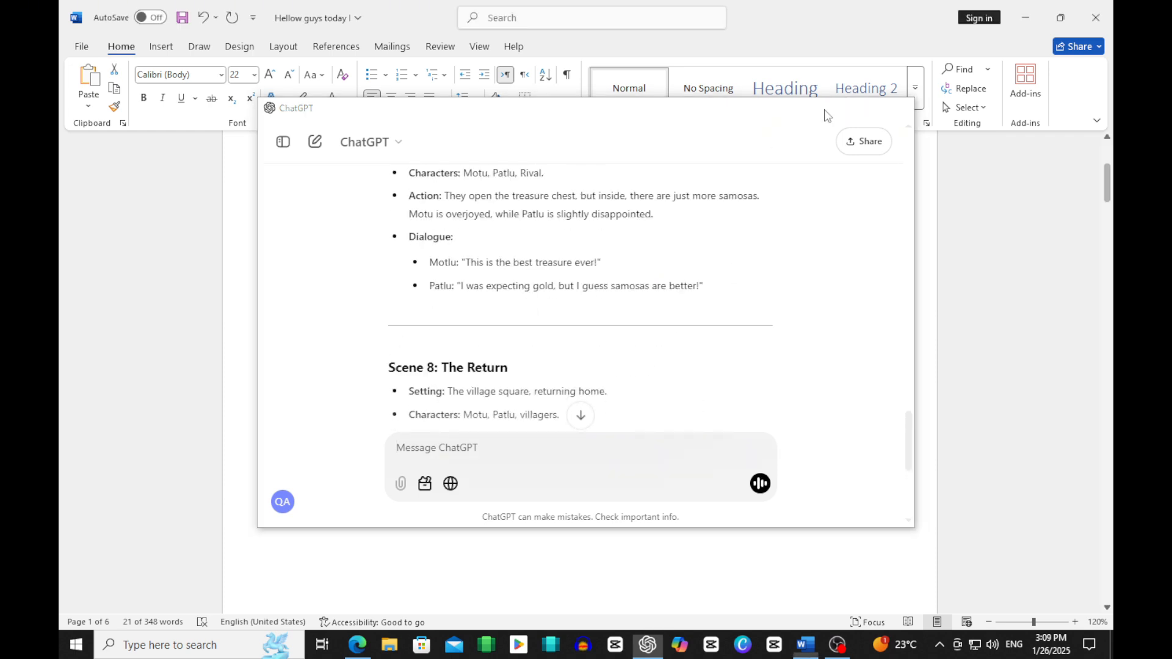
Step: Read the Step 2 instruction in the Word document
scroll(542, 364, "down", 10)
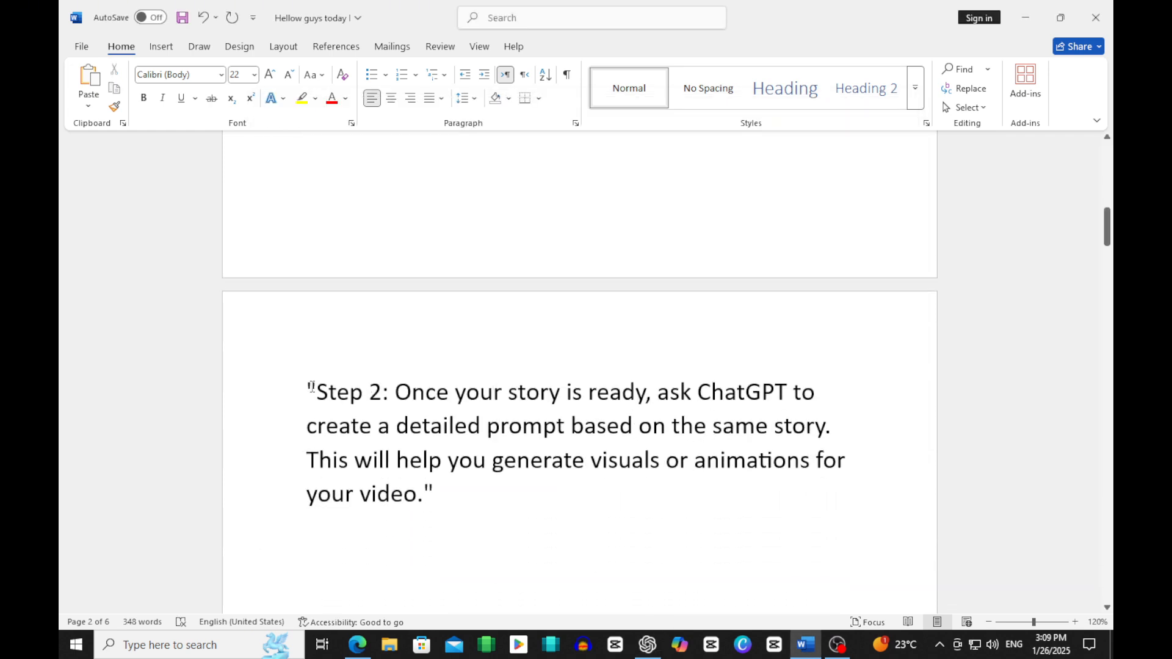
left_click_drag(307, 391, 714, 391)
left_click_drag(787, 404, 804, 440)
left_click(568, 500)
left_click_drag(403, 454, 822, 482)
Step: Switch to ChatGPT, request "please provide me a propmt scene wise" and look over the generated scene prompts
left_click(647, 645)
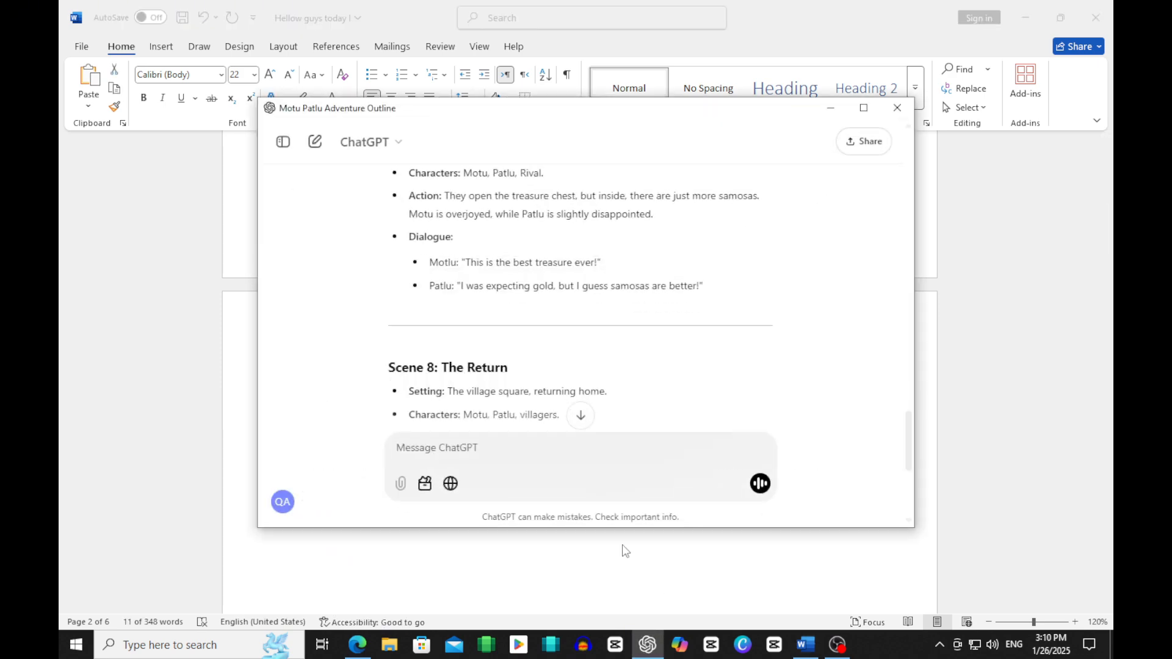
left_click(580, 414)
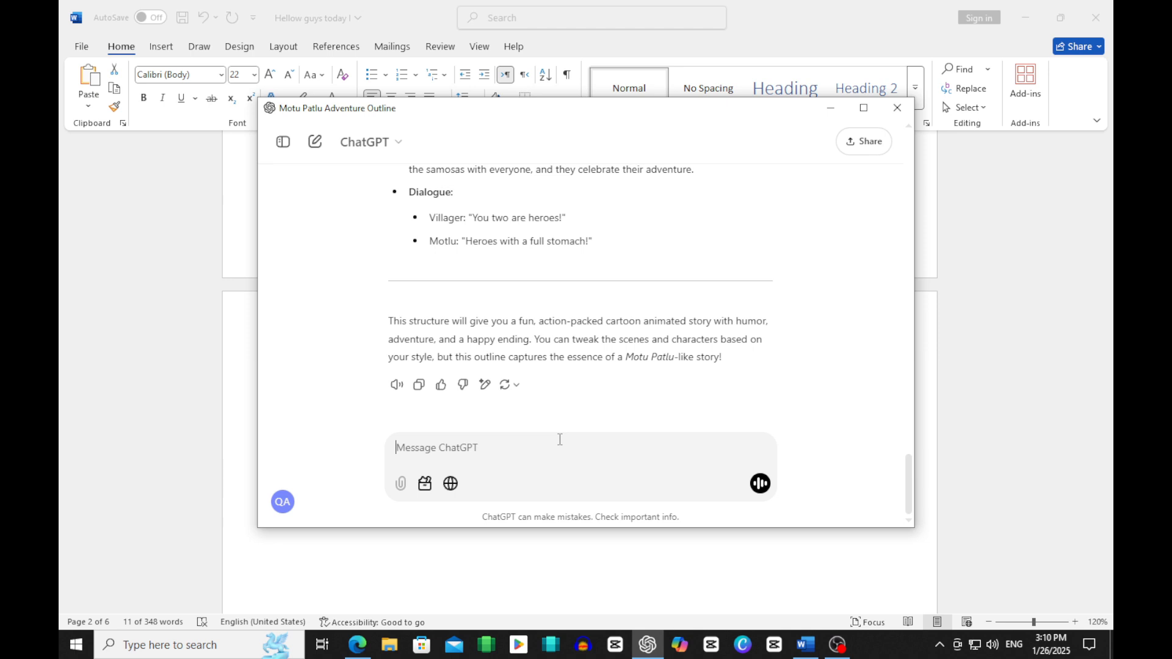
type("please provide me a propmt scene wise")
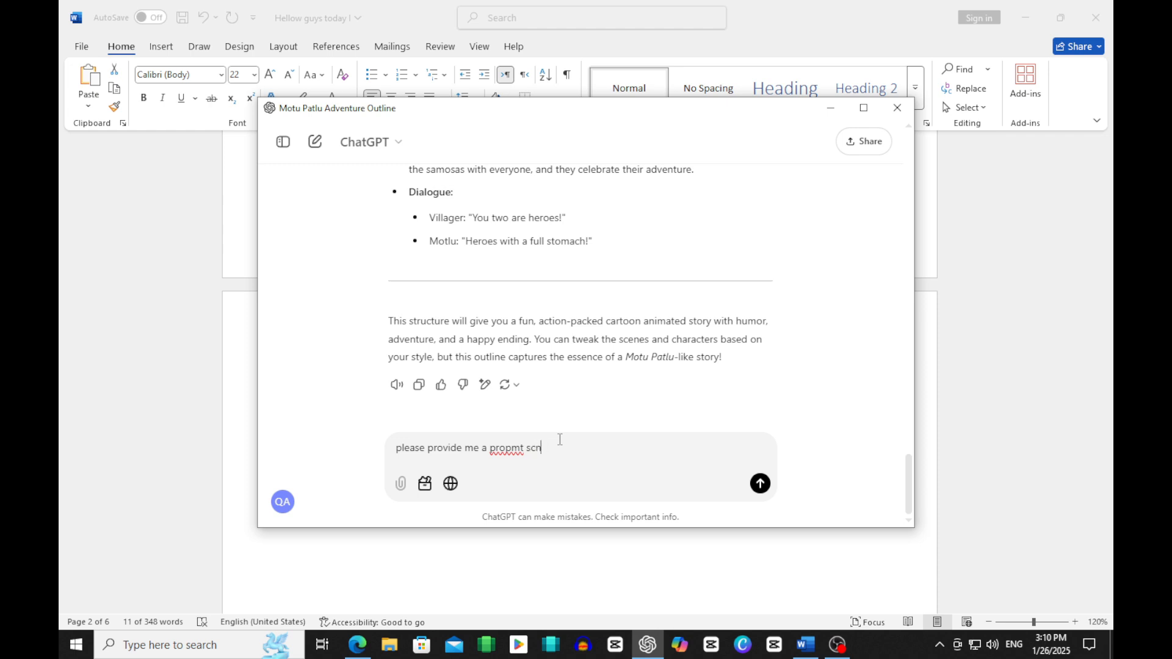
left_click(757, 485)
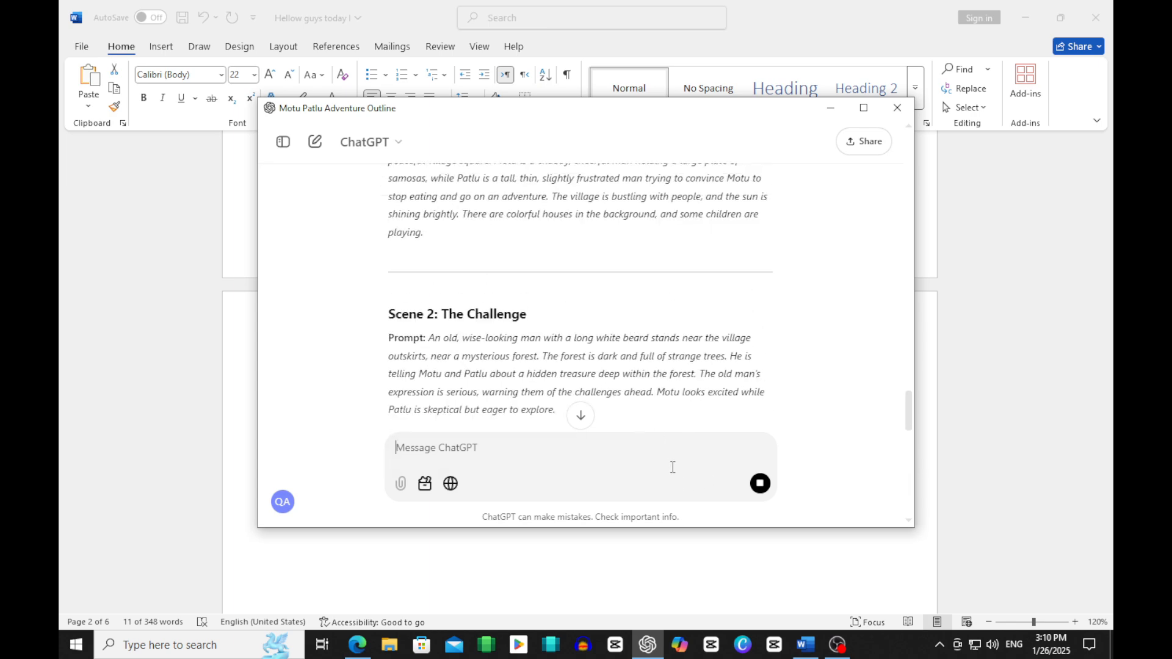
left_click(580, 415)
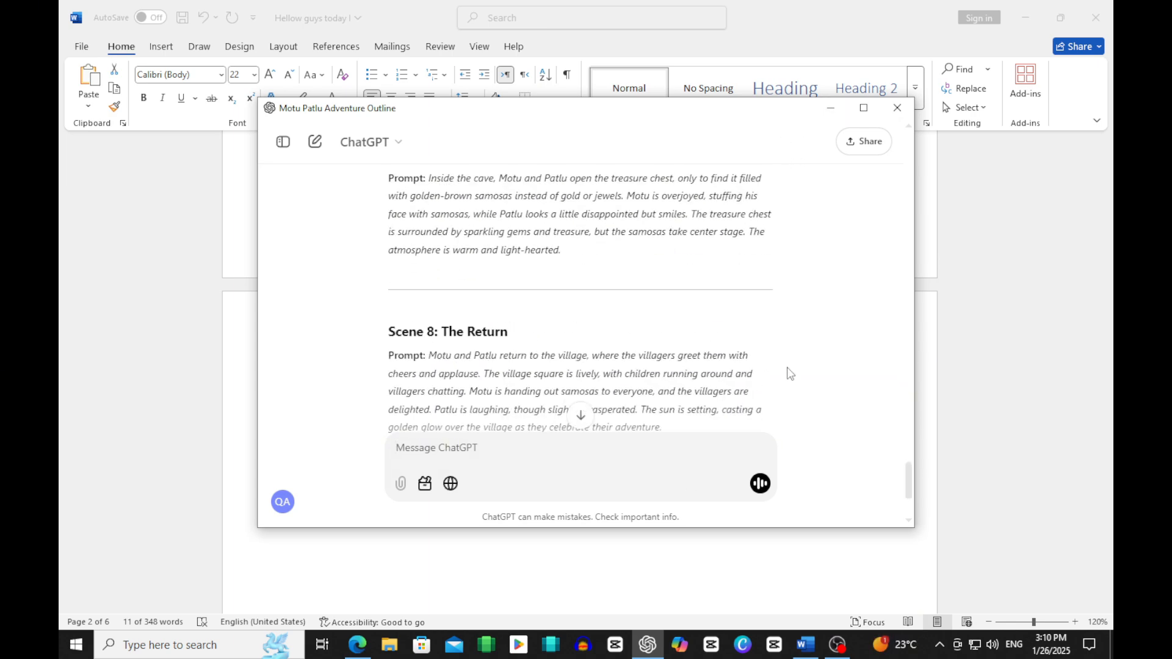
scroll(788, 373, "up", 15)
scroll(787, 374, "down", 3)
scroll(787, 374, "up", 2)
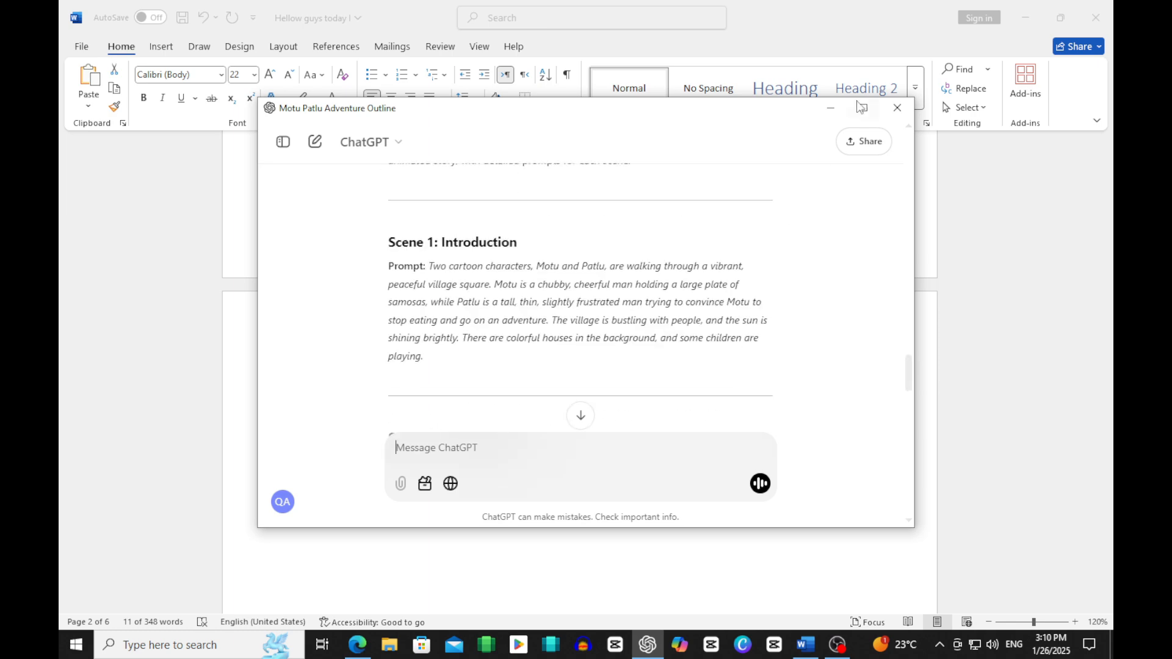
Step: Return to the Word document and read the Step 3 instruction
left_click(831, 108)
scroll(547, 404, "down", 6)
left_click(532, 399)
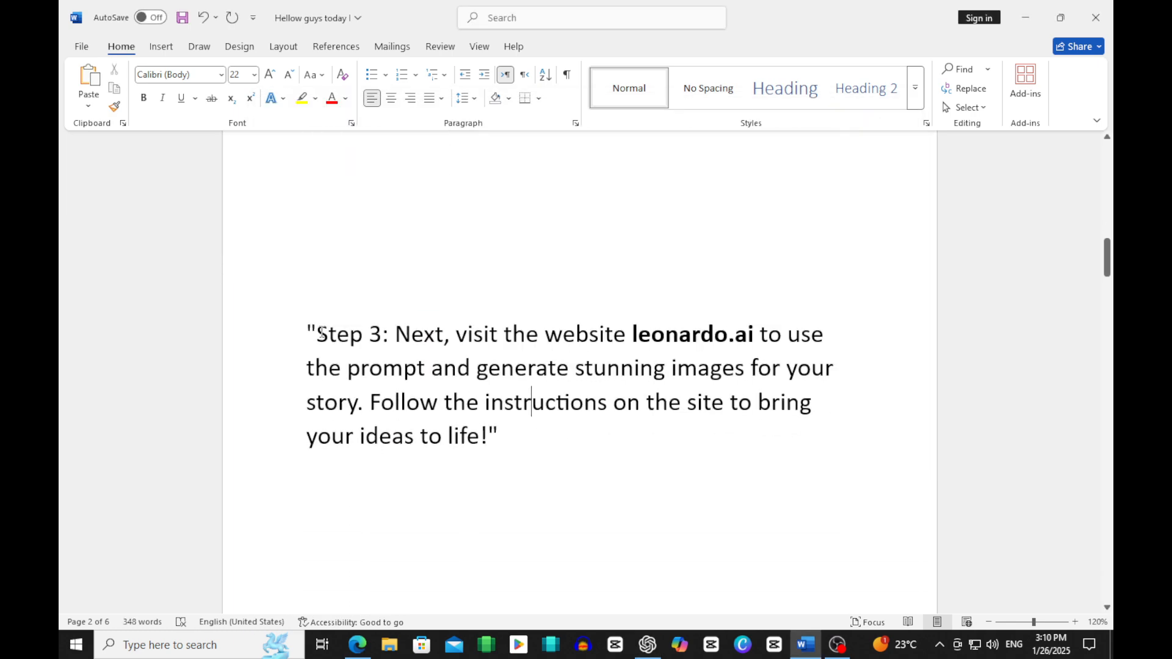
left_click_drag(321, 332, 452, 599)
Step: Switch to Microsoft Edge, load google.com, search for "leonardo" and open the Leonardo.Ai website
left_click(357, 645)
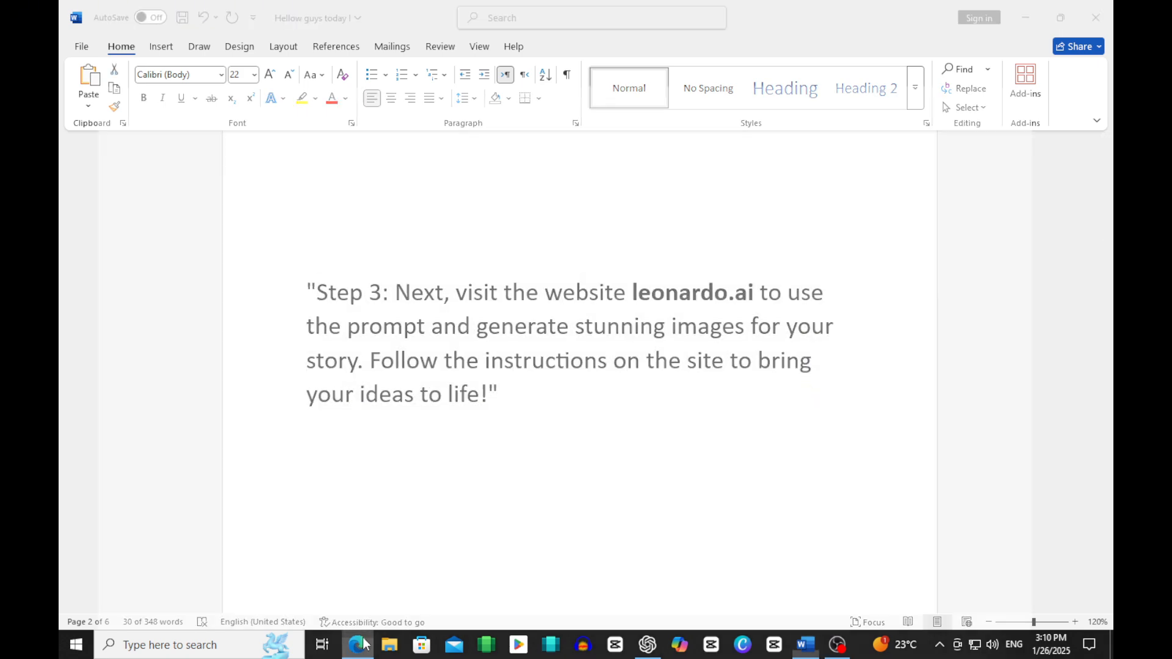
left_click(426, 41)
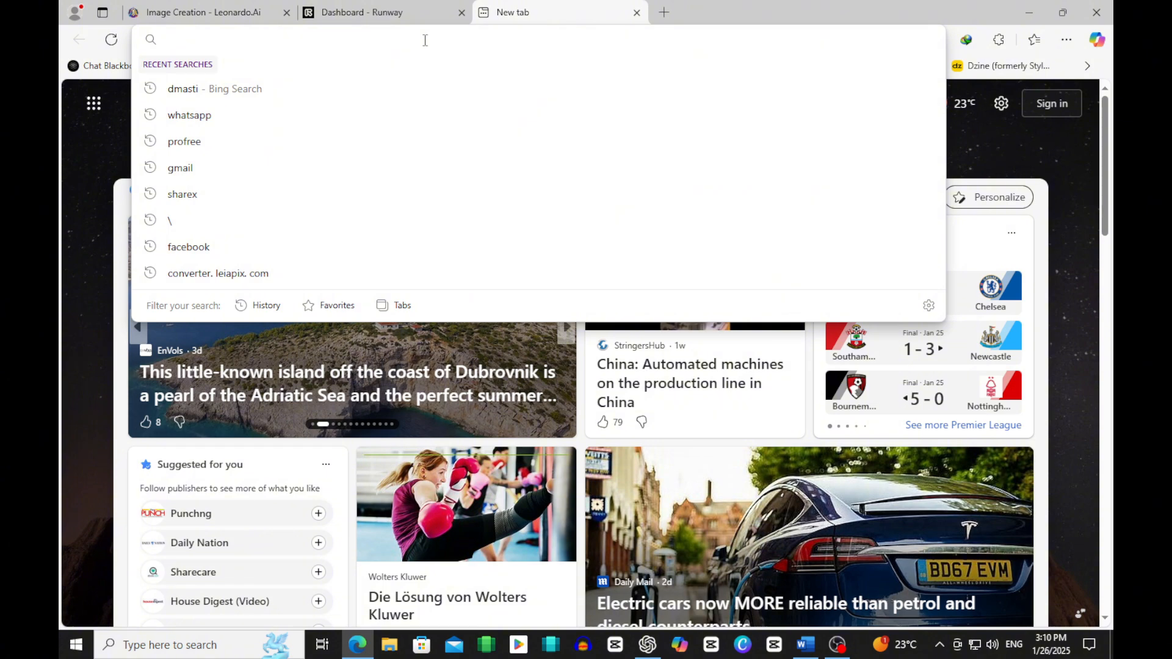
type("google.com")
key("Return")
left_click(438, 294)
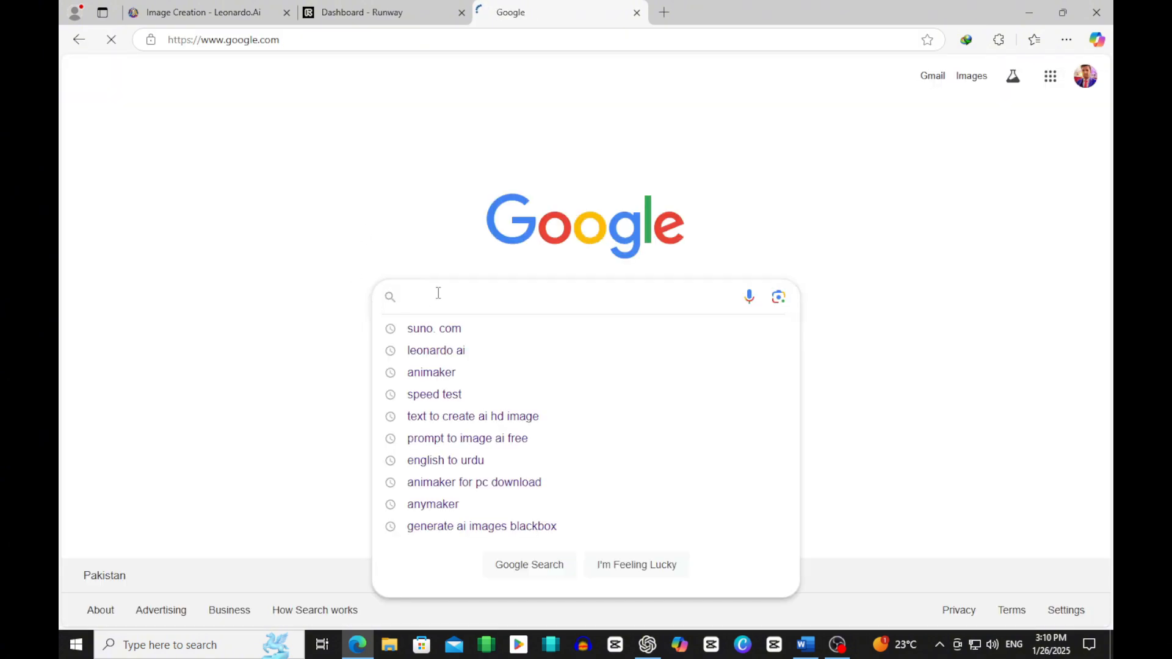
type("leonardo")
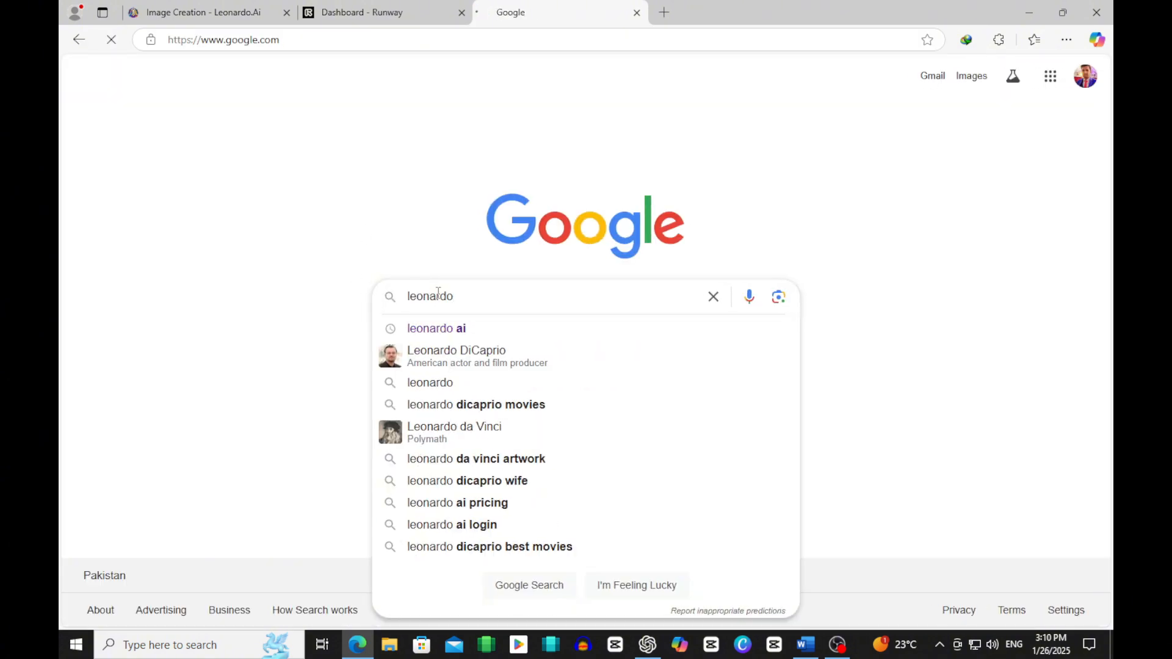
key("Return")
left_click(355, 224)
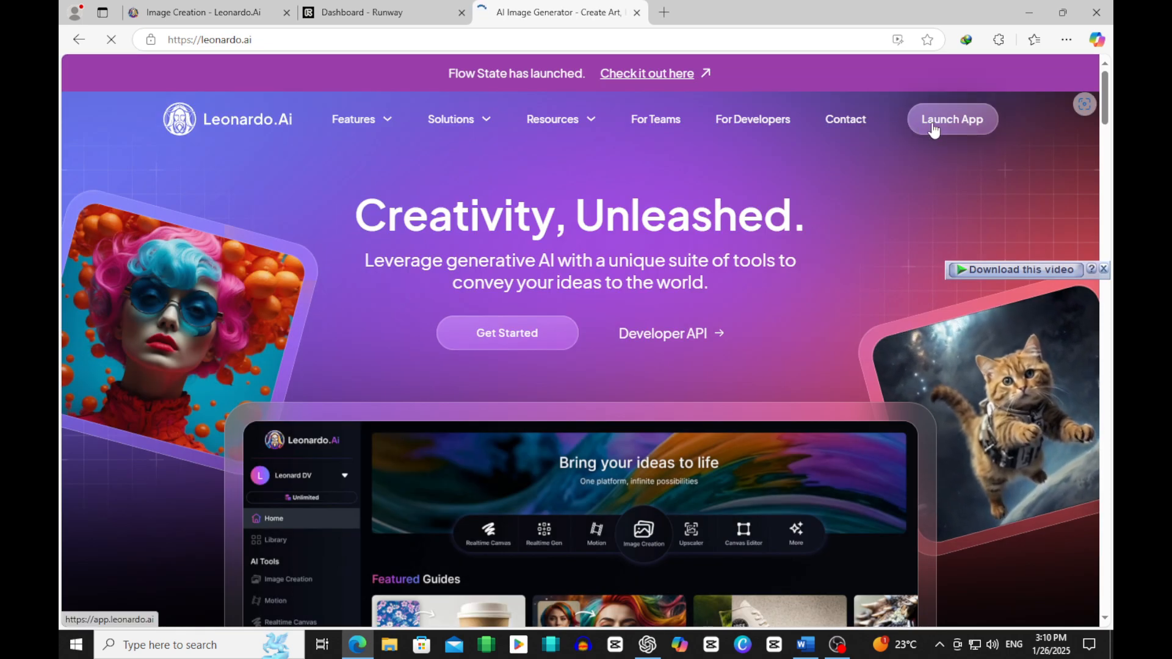
Step: Launch the Leonardo.Ai app and set the Image Creation dimensions to 16:9
left_click(932, 122)
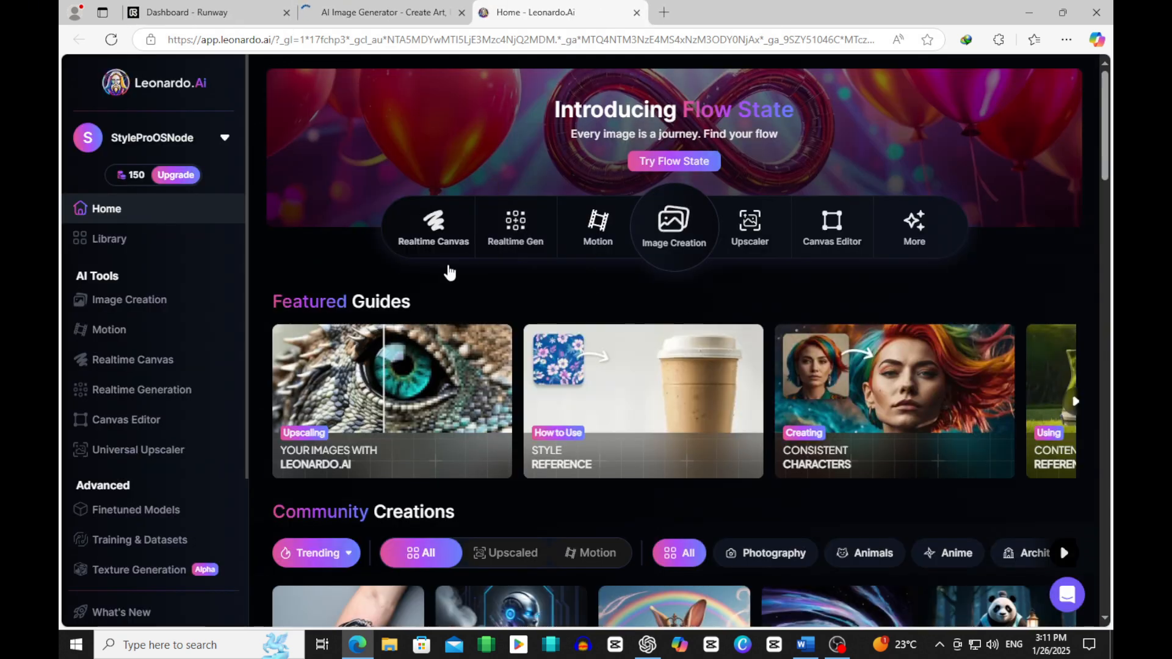
left_click(155, 308)
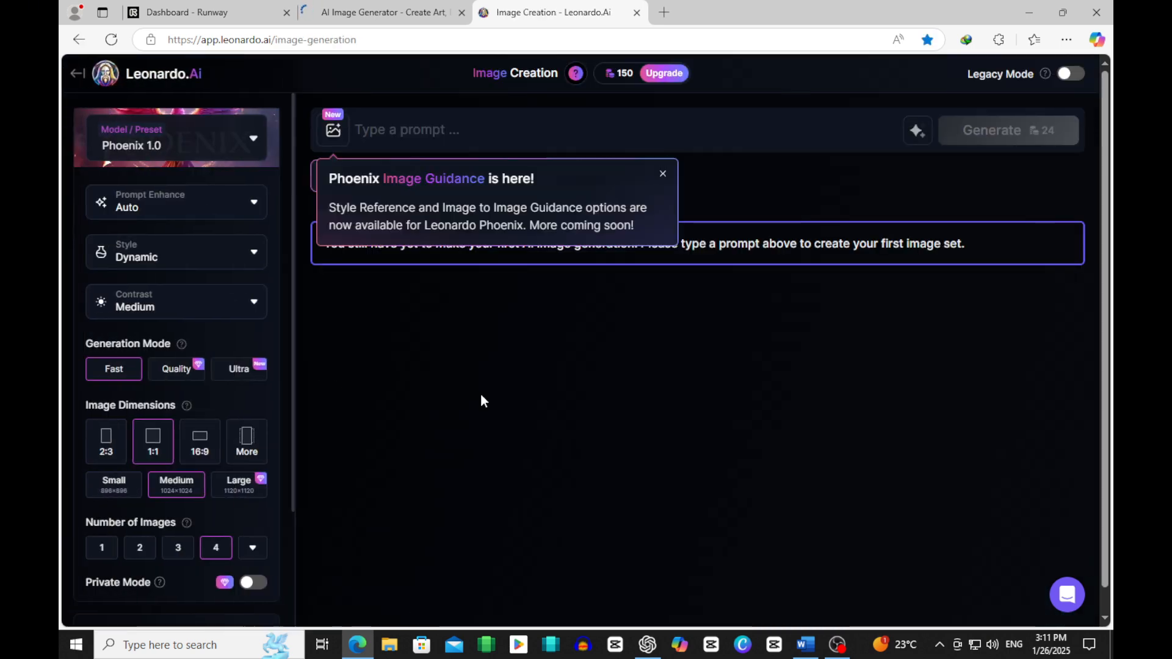
left_click(201, 442)
Step: Switch to the Word document and read the Step 4 instruction
left_click(806, 644)
scroll(508, 420, "down", 8)
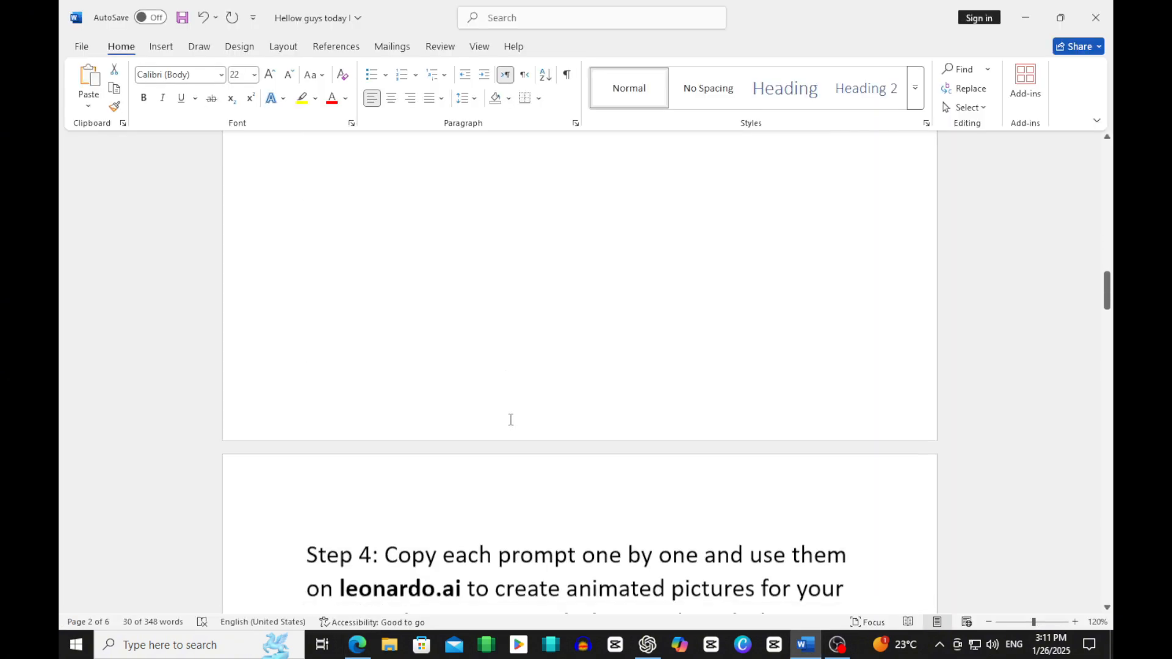
left_click_drag(387, 371, 777, 473)
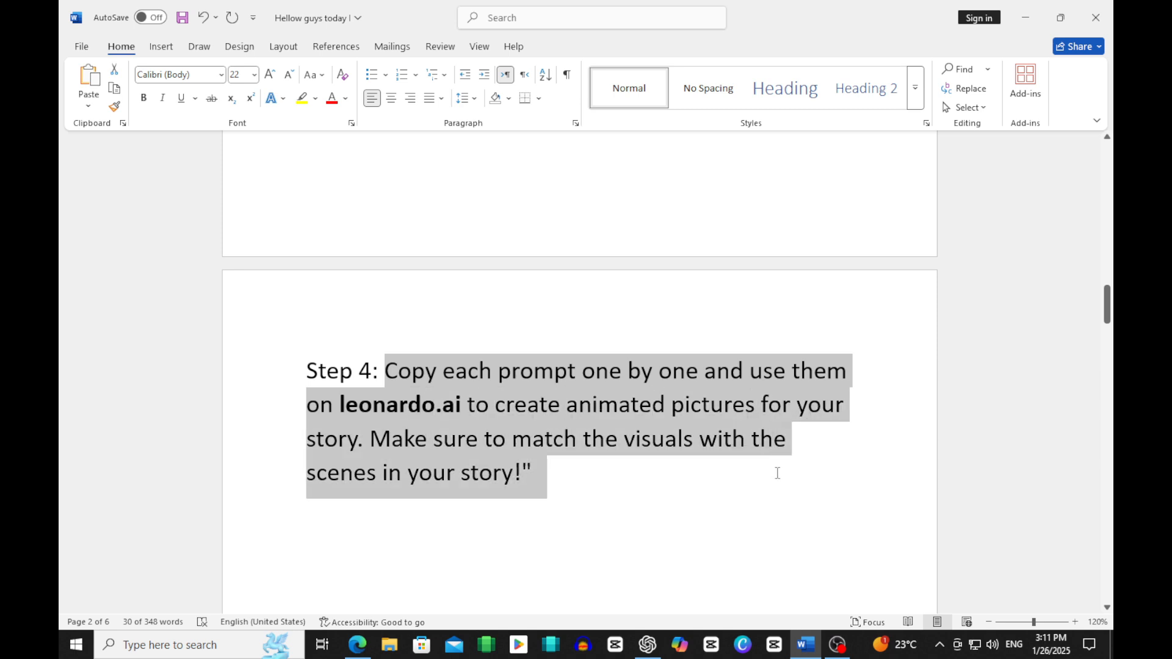
Step: In ChatGPT, copy the text of the Scene 1: Introduction prompt without its label, then minimize the window
left_click(647, 645)
left_click_drag(386, 247, 661, 366)
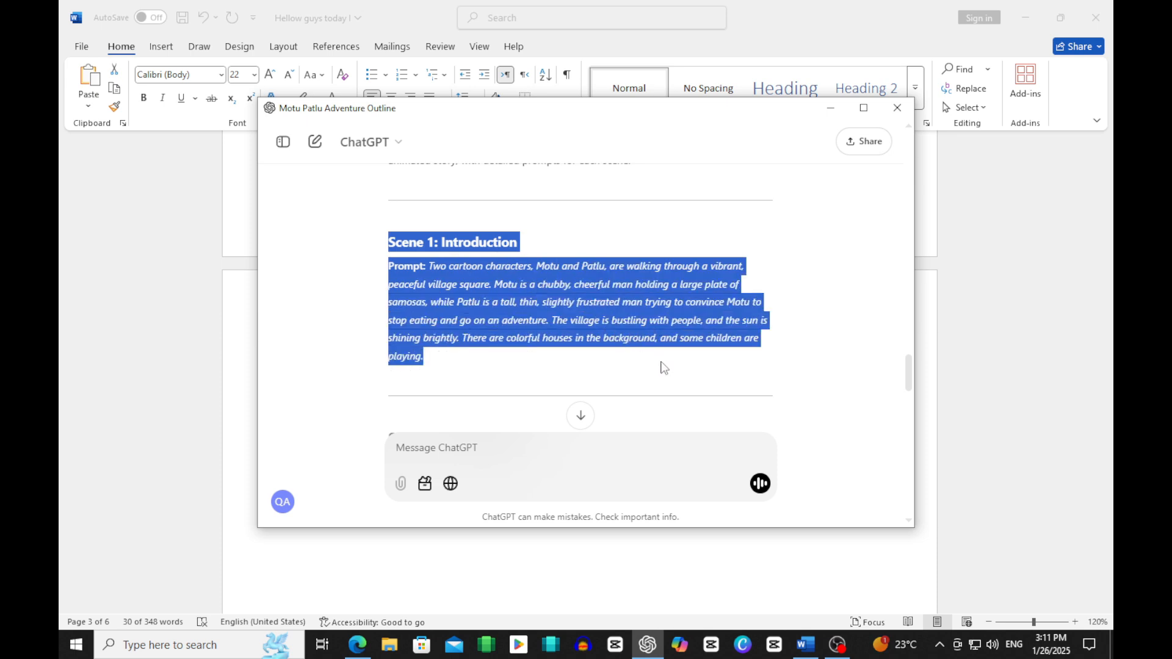
left_click(431, 279)
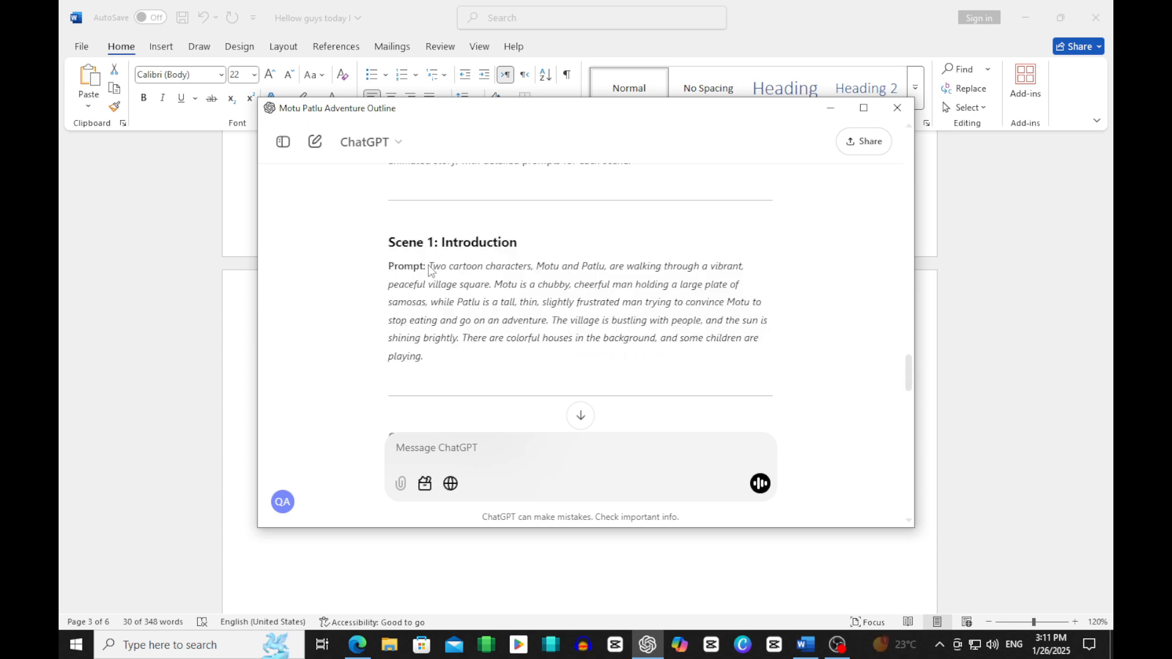
left_click_drag(429, 267, 678, 364)
key("ctrl+c")
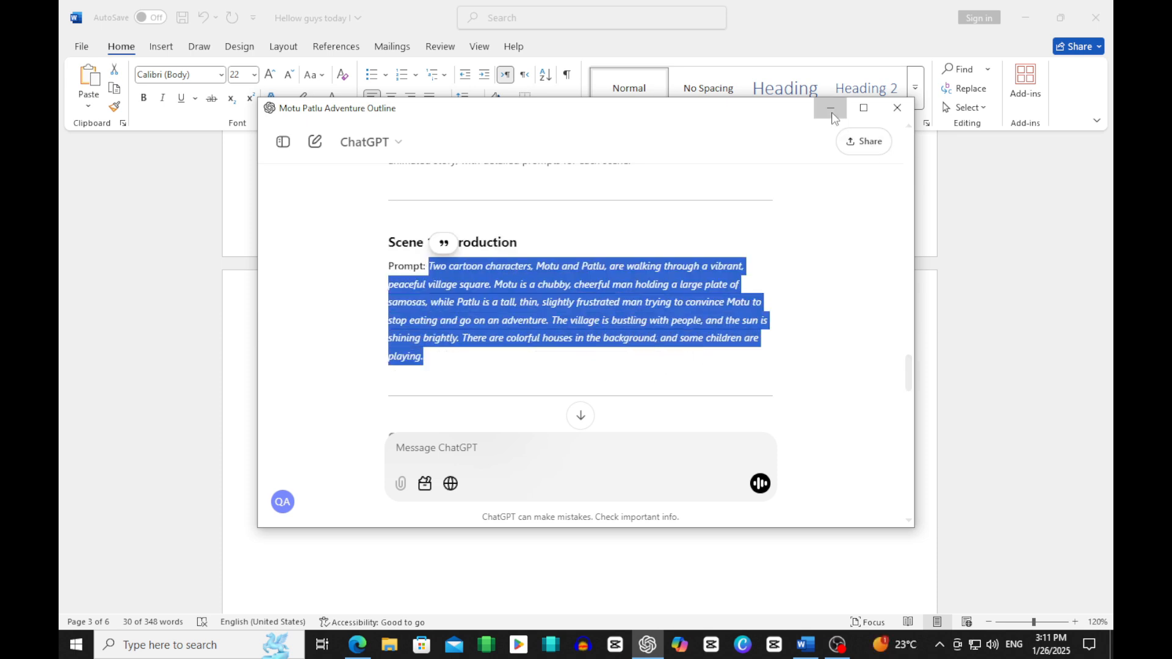
left_click(831, 110)
Step: Switch to Leonardo.Ai in Edge, paste the Scene 1 prompt and generate the images
left_click(357, 644)
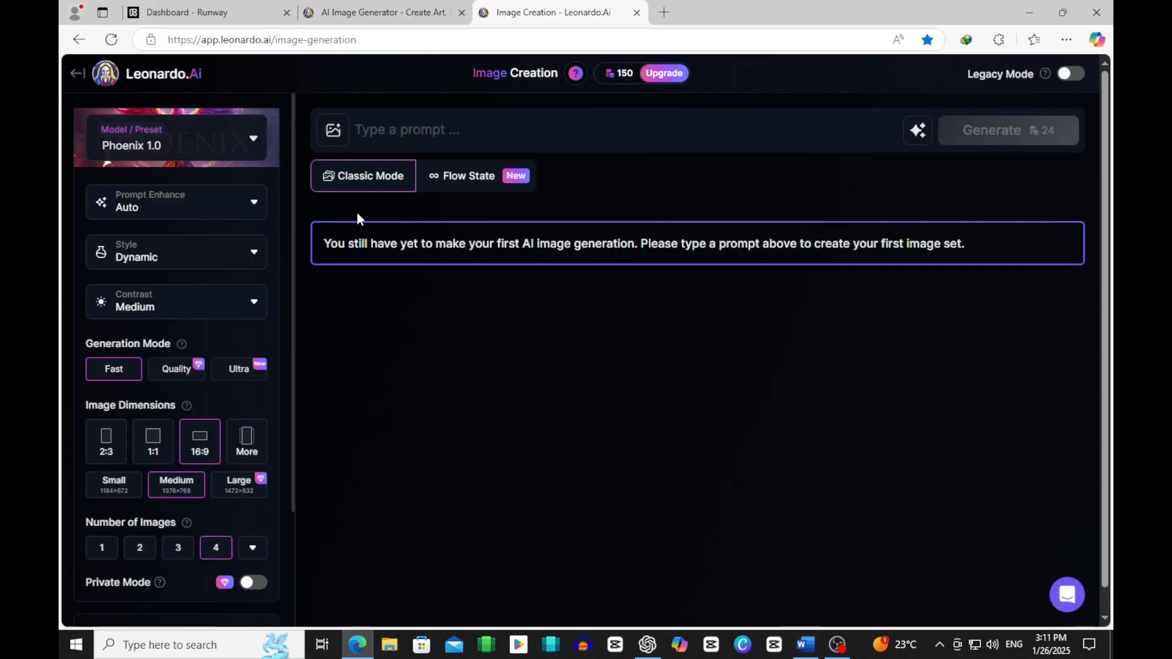
left_click(459, 134)
key("ctrl+v")
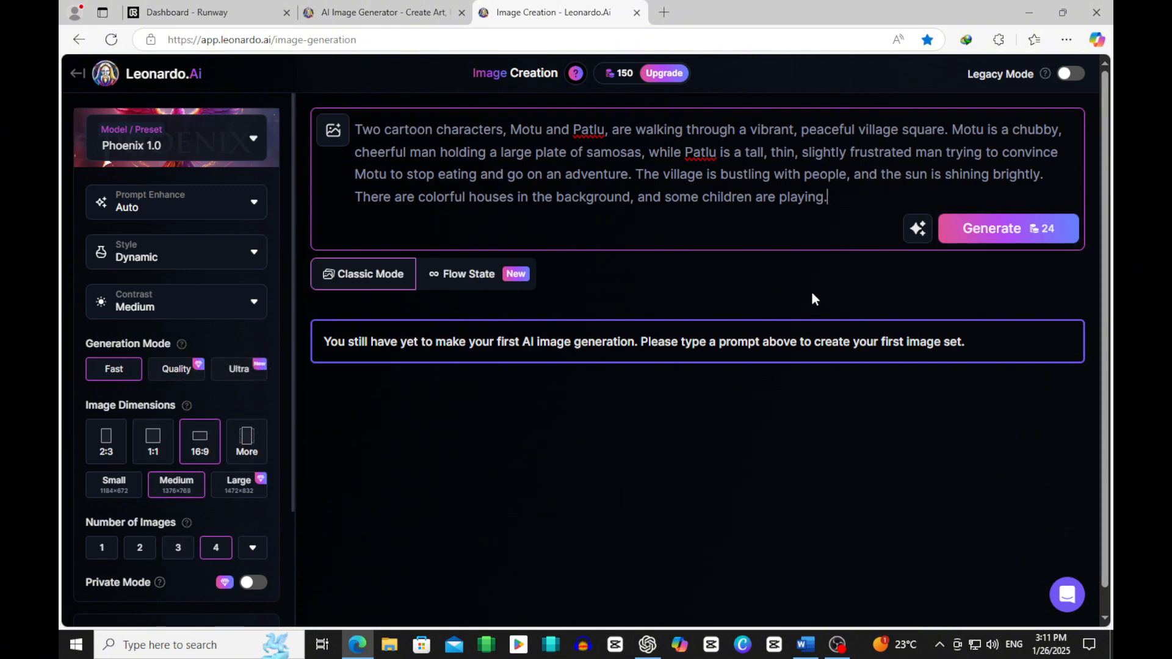
left_click(942, 241)
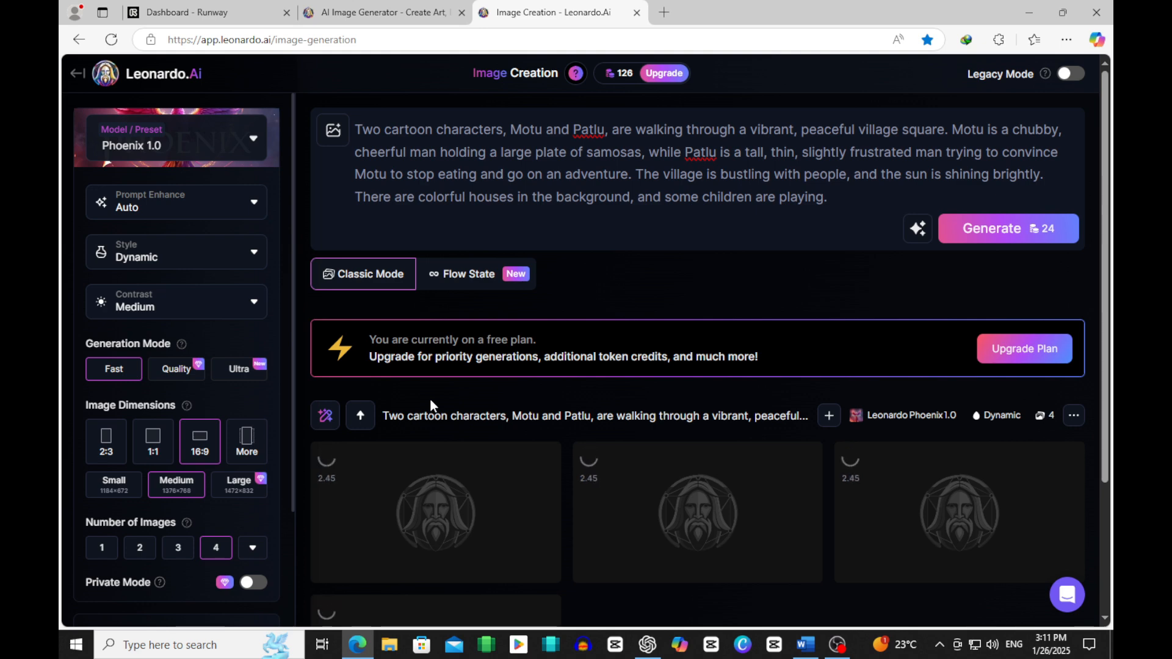
Step: Download the third generated image of the two characters carrying samosas and allow the site to download multiple files
scroll(642, 479, "down", 1)
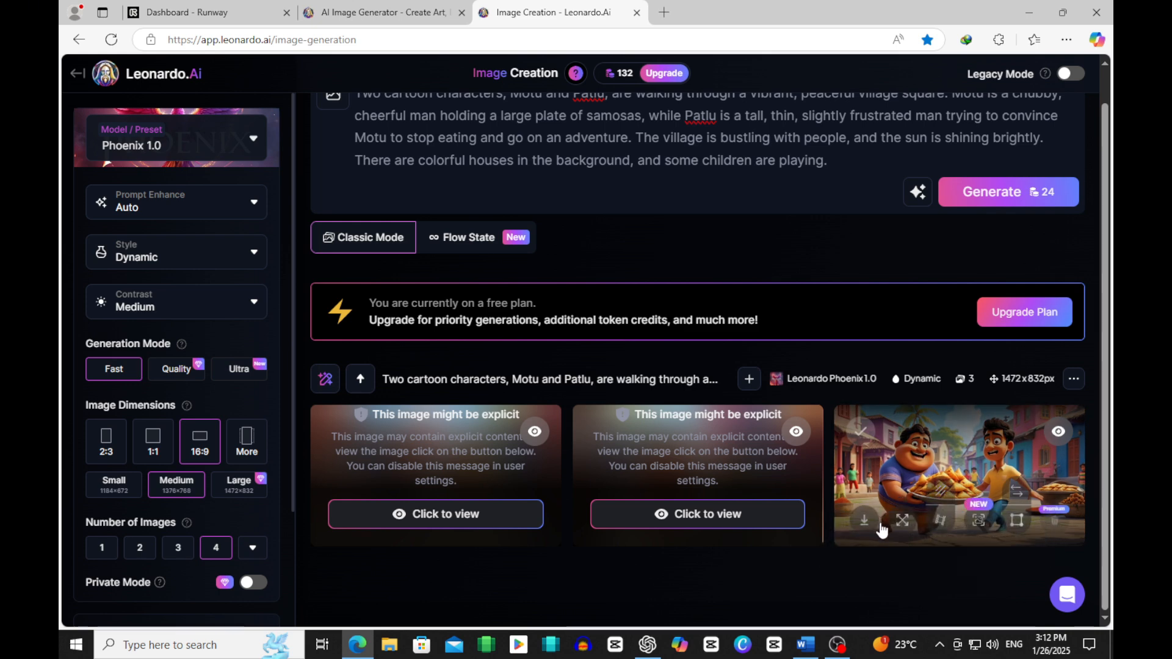
left_click(855, 520)
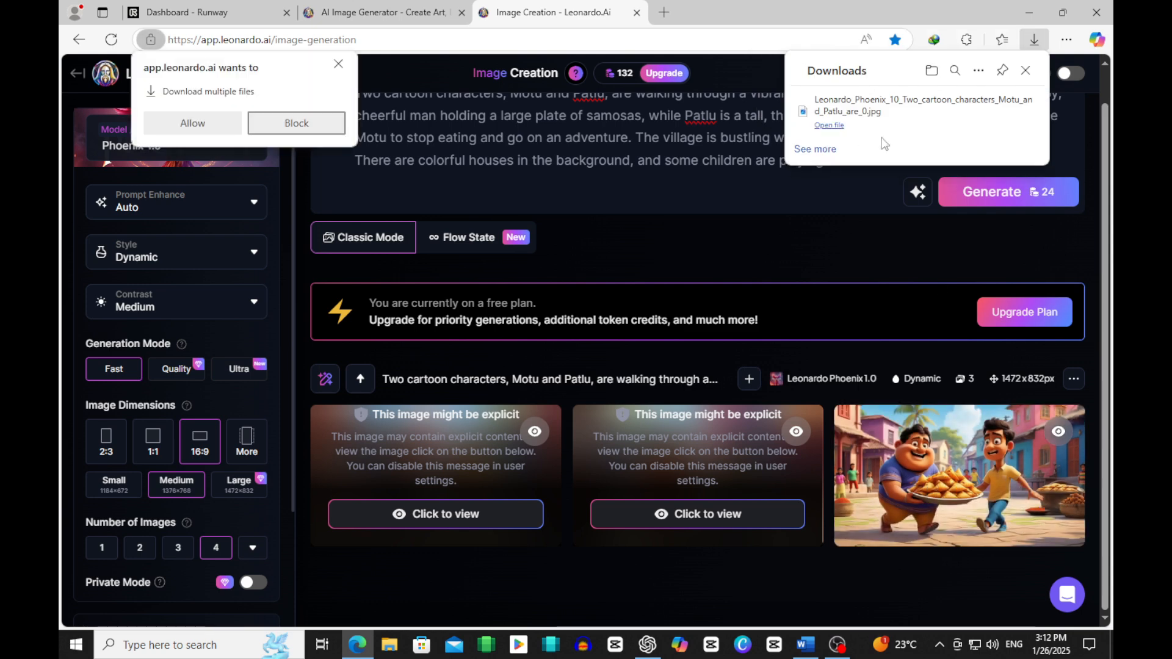
left_click(210, 126)
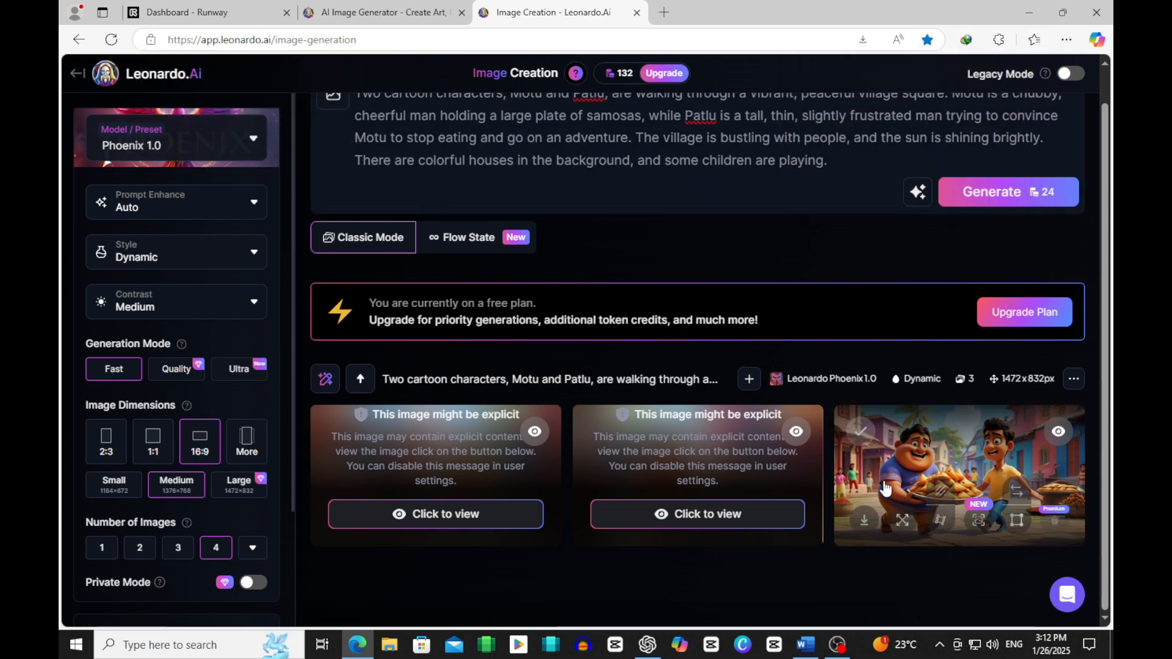
Step: Show the latest downloaded Leonardo image in its Downloads folder and cut the file
left_click(1066, 39)
left_click(975, 262)
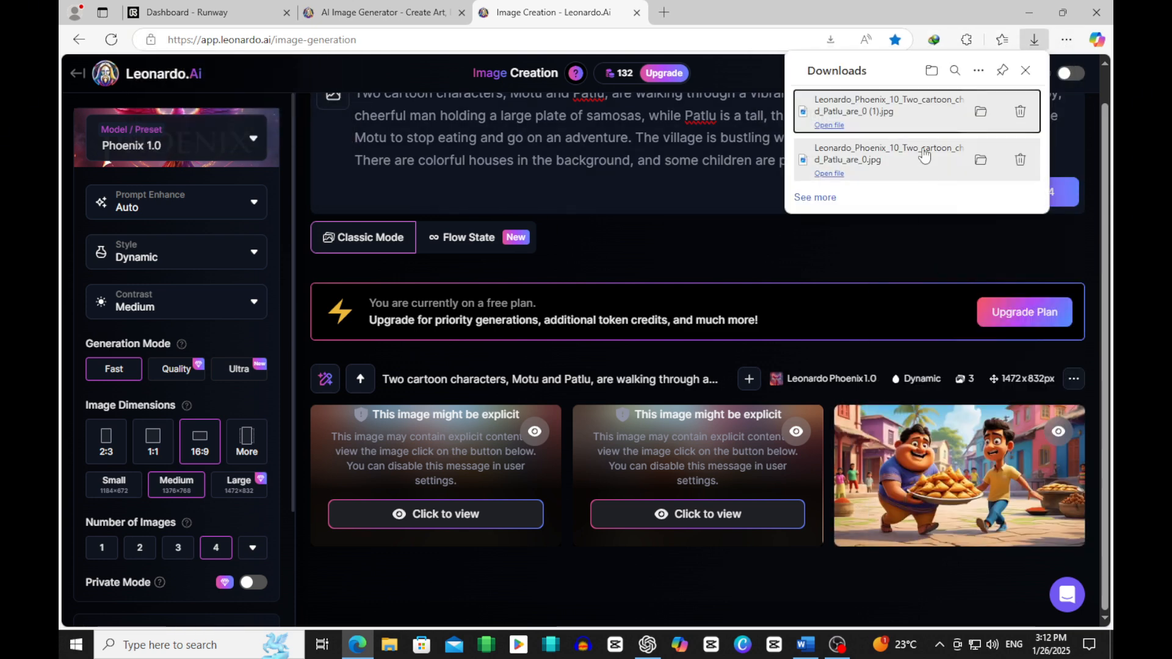
left_click(978, 111)
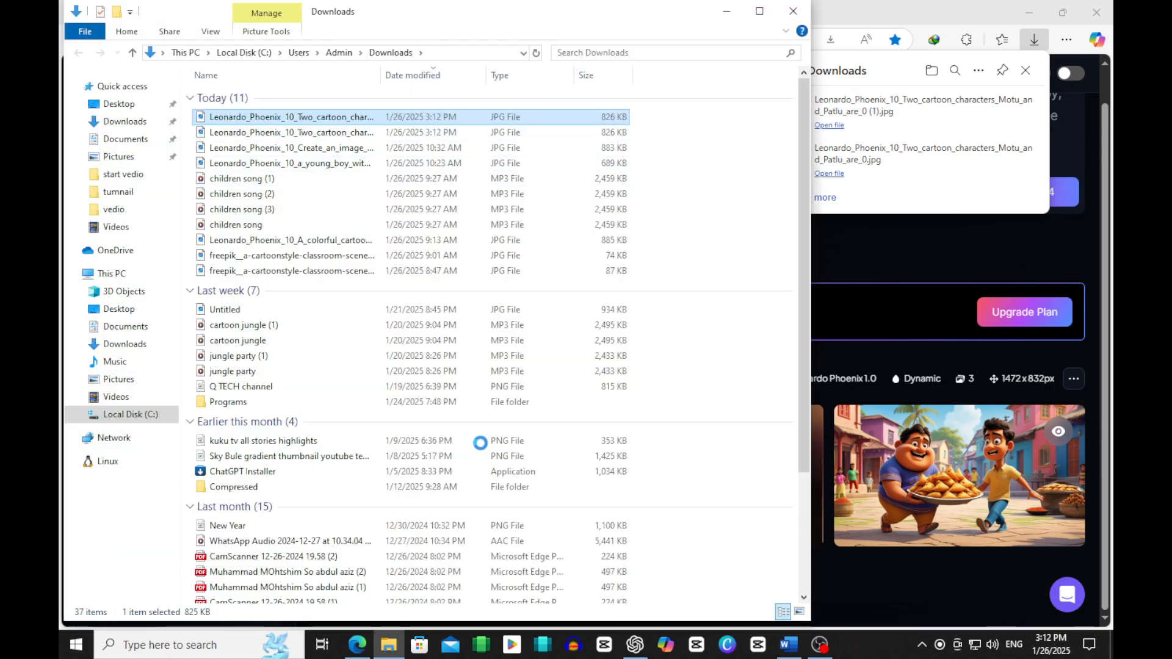
right_click(349, 120)
left_click(408, 479)
Step: Minimize the open windows and create a new desktop folder named "motu patlu"
left_click(727, 11)
left_click(1029, 12)
right_click(385, 193)
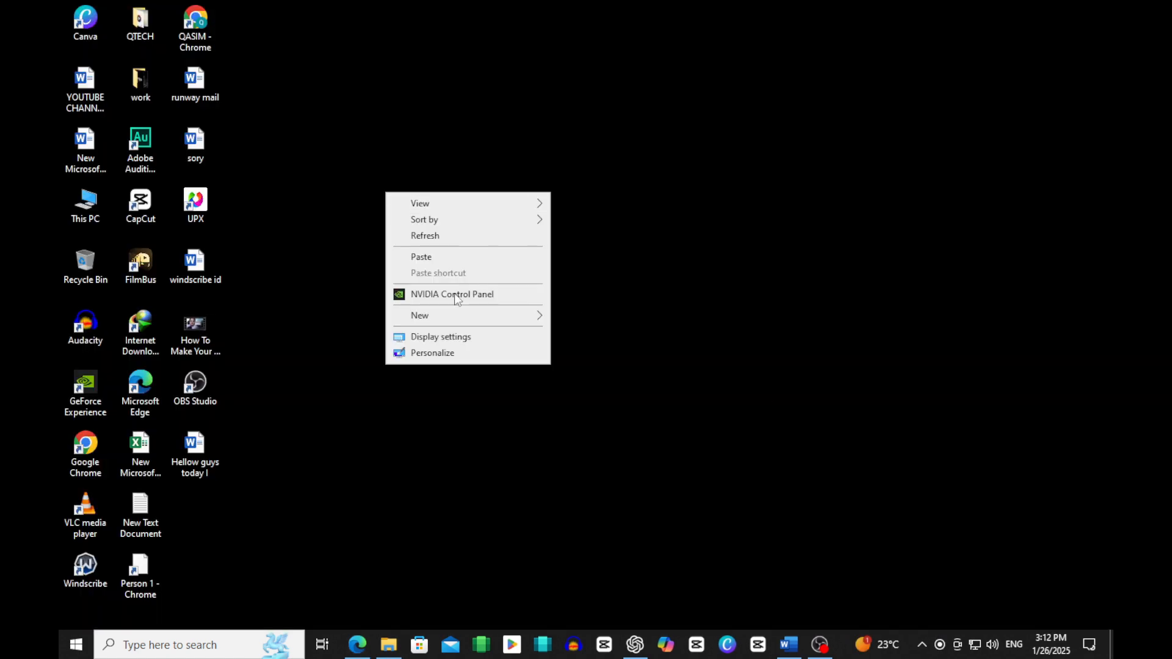
mouse_move(536, 315)
left_click(574, 315)
type("mo")
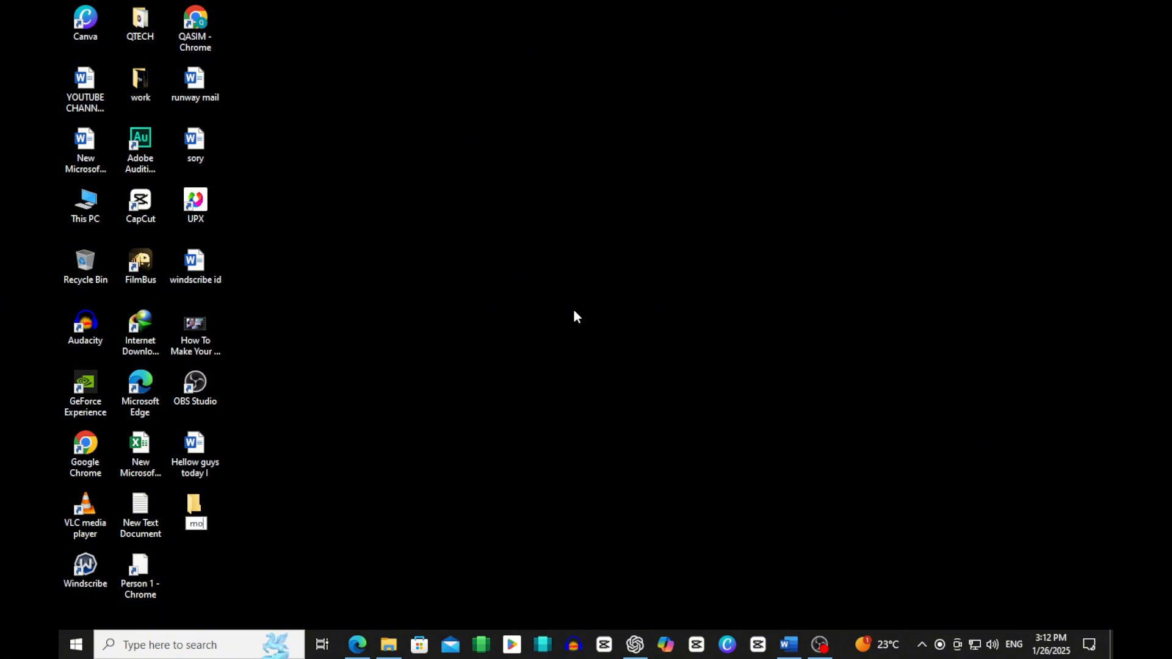
type("tu patlu")
key("Return")
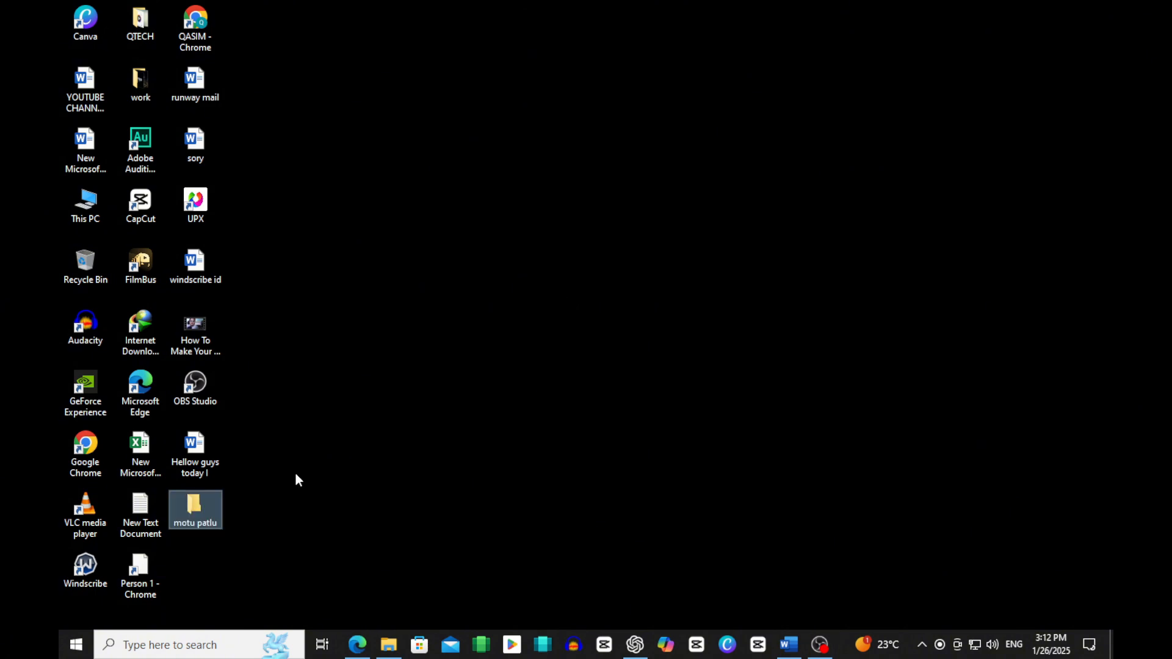
Step: Open the motu patlu folder and paste the Leonardo image into it
double_click(193, 504)
right_click(442, 289)
left_click(476, 388)
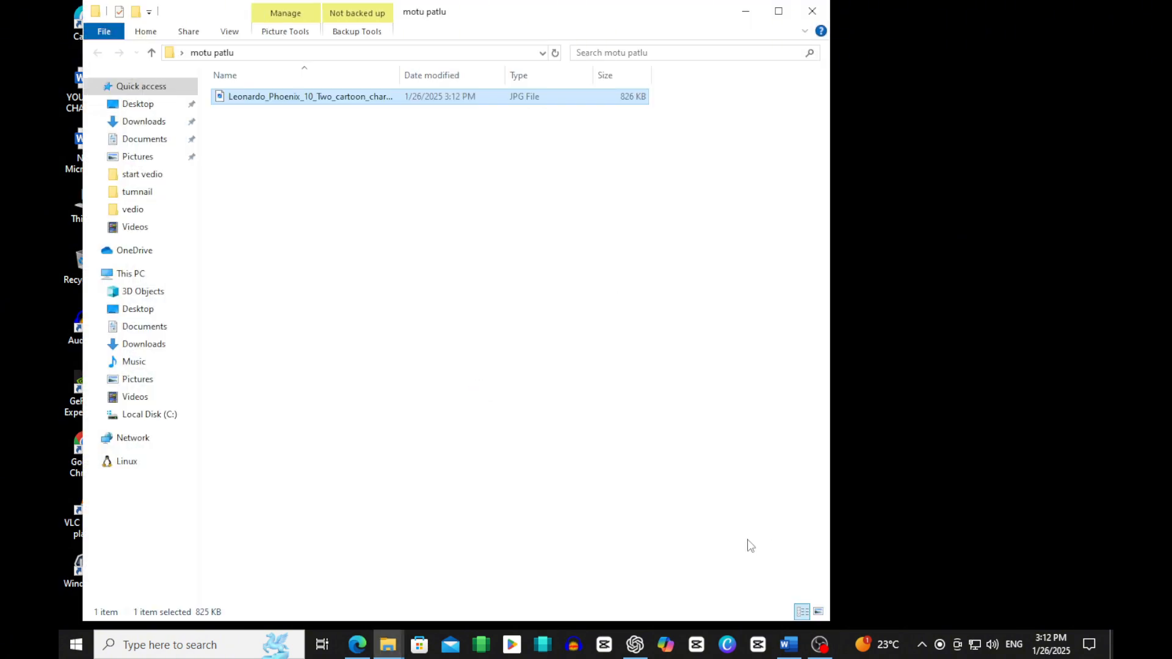
Step: Switch to the ChatGPT conversation and copy the prompt text of "Scene 2: The Challenge"
left_click(635, 644)
scroll(449, 328, "down", 3)
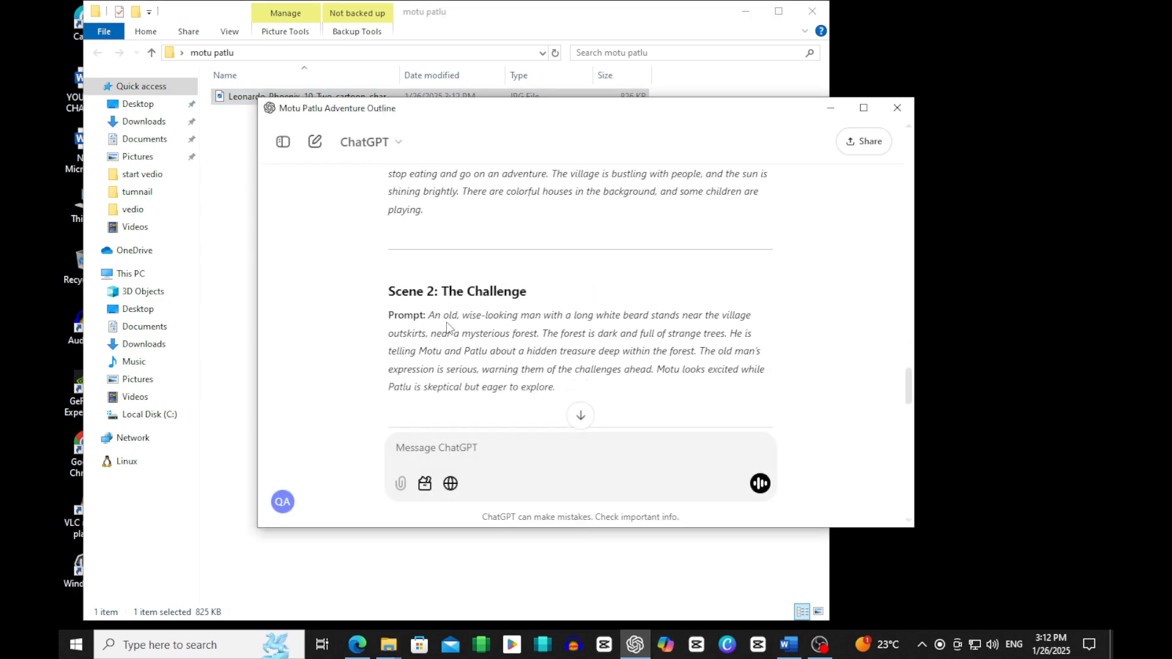
left_click_drag(428, 315, 555, 387)
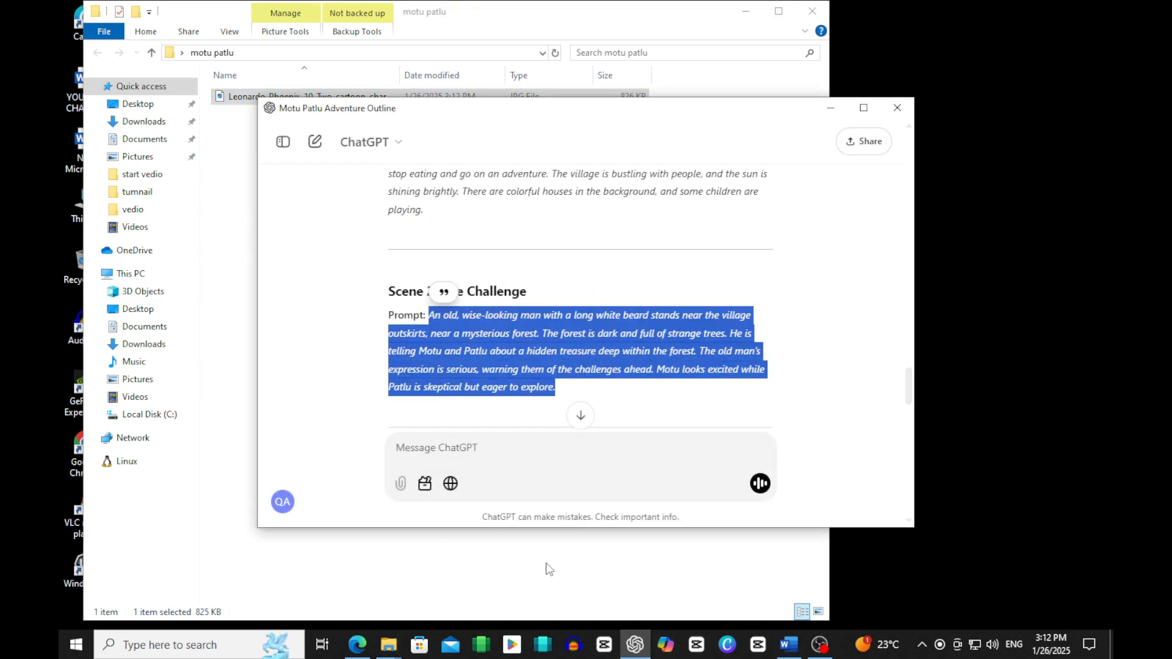
Step: Switch to Leonardo.Ai in the browser, replace the prompt with the Scene 2 text and generate the images
left_click(357, 644)
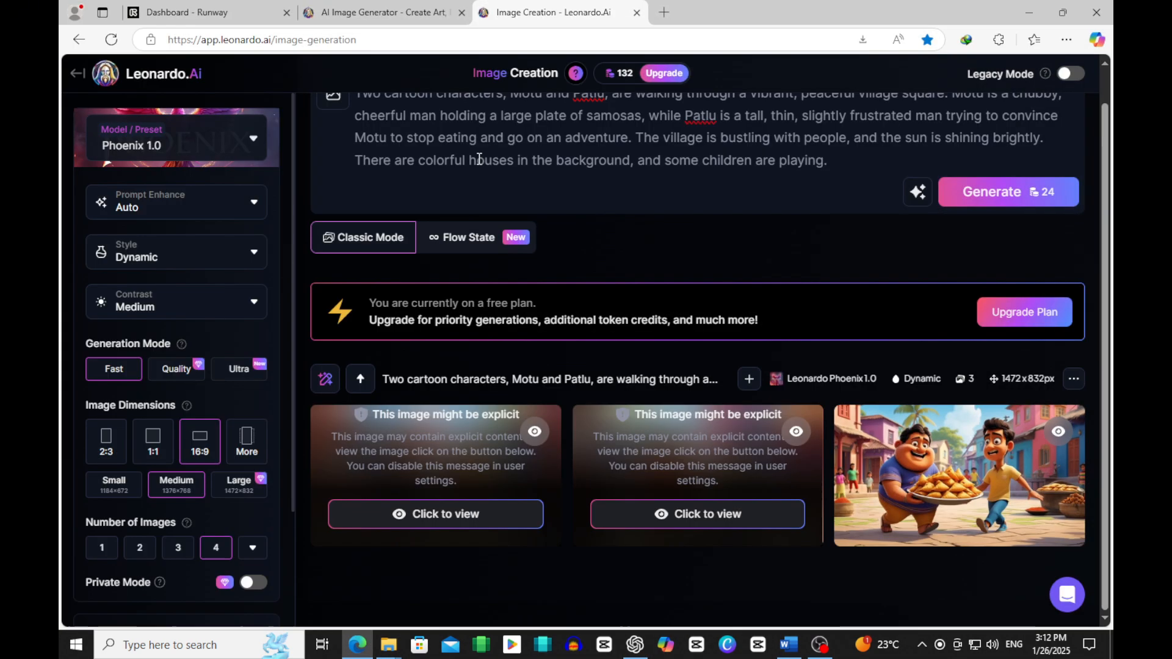
triple_click(587, 160)
key("ctrl+v")
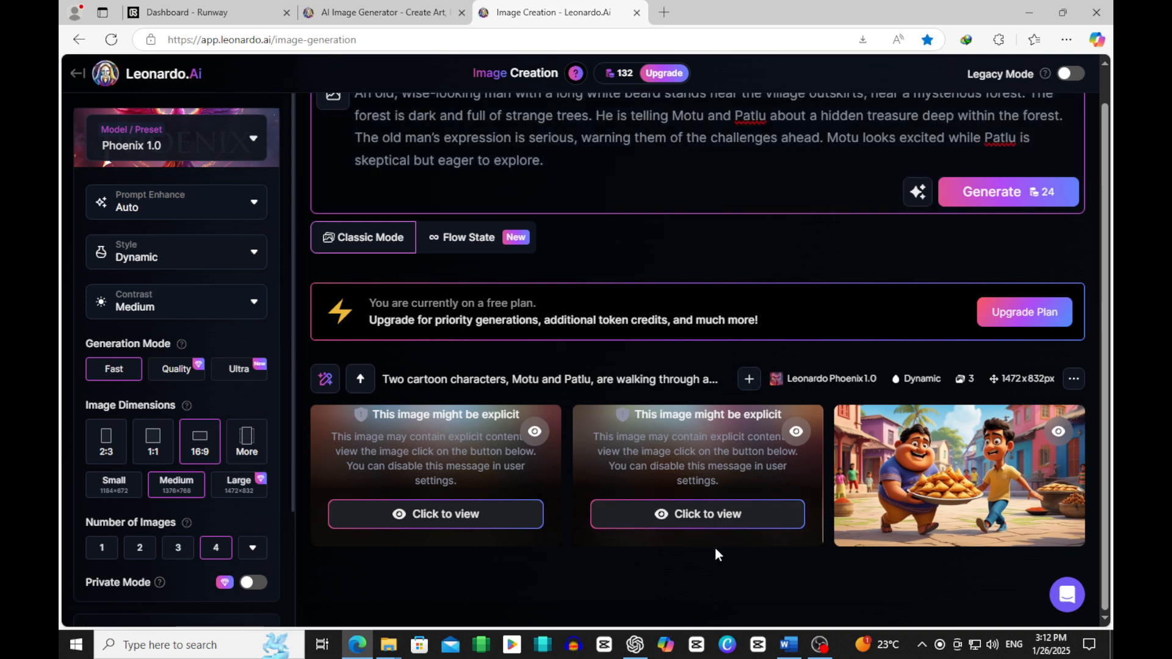
left_click(1002, 194)
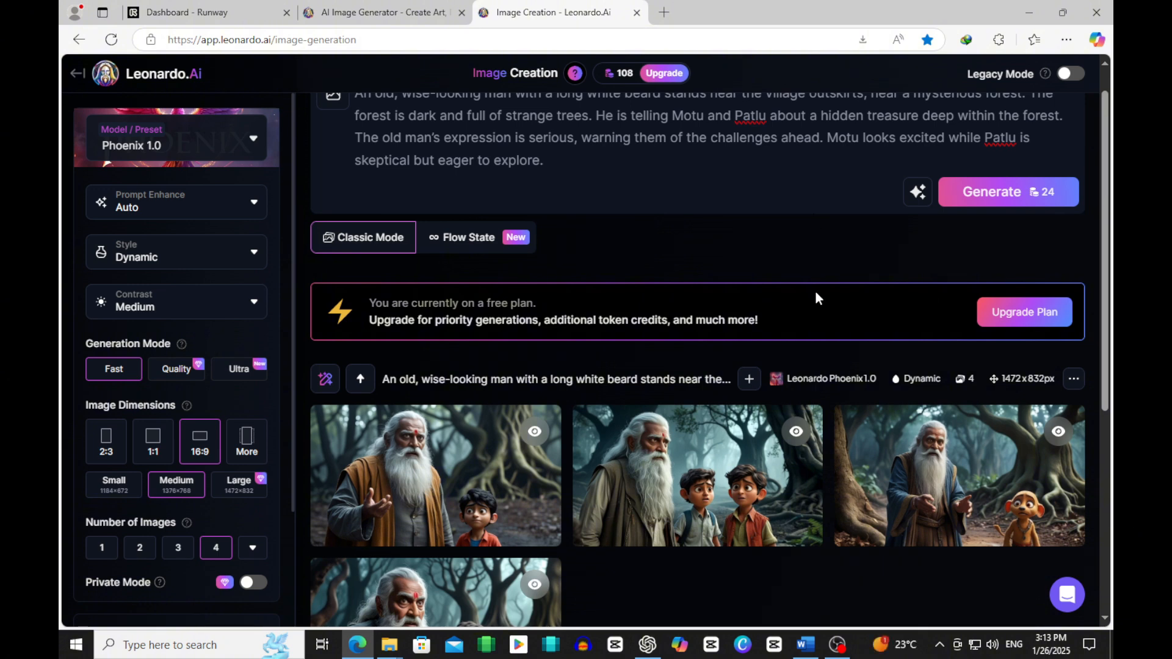
Step: Review the generated old-man images and generate another batch from the same Scene 2 prompt
scroll(935, 555, "down", 3)
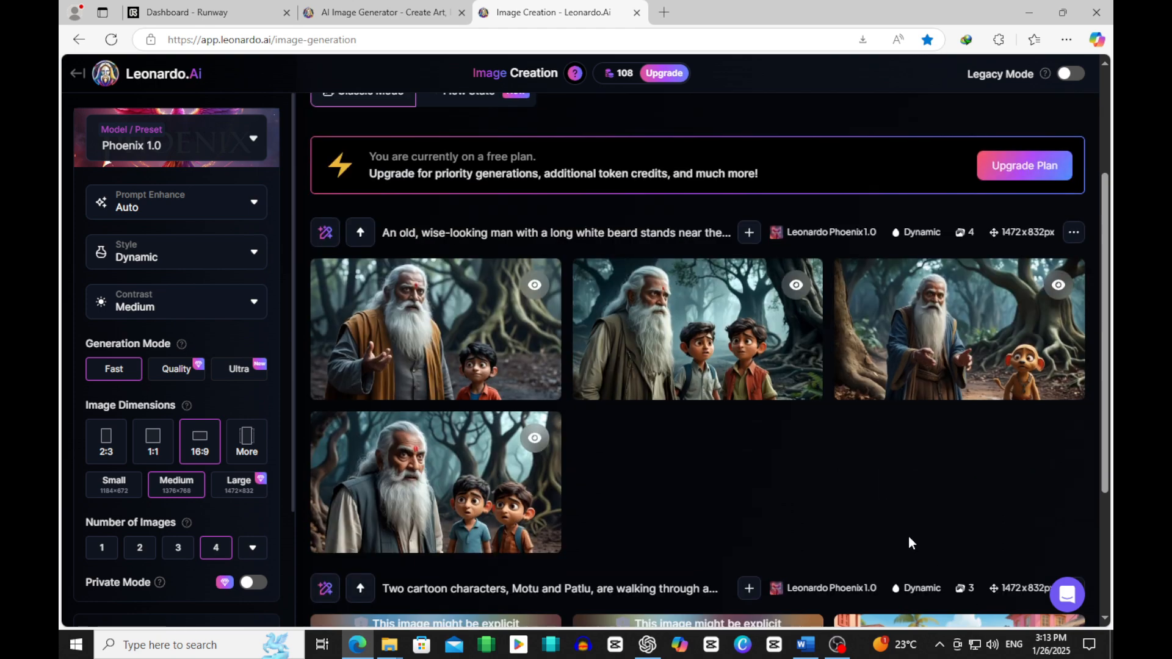
scroll(696, 427, "down", 4)
scroll(732, 464, "up", 7)
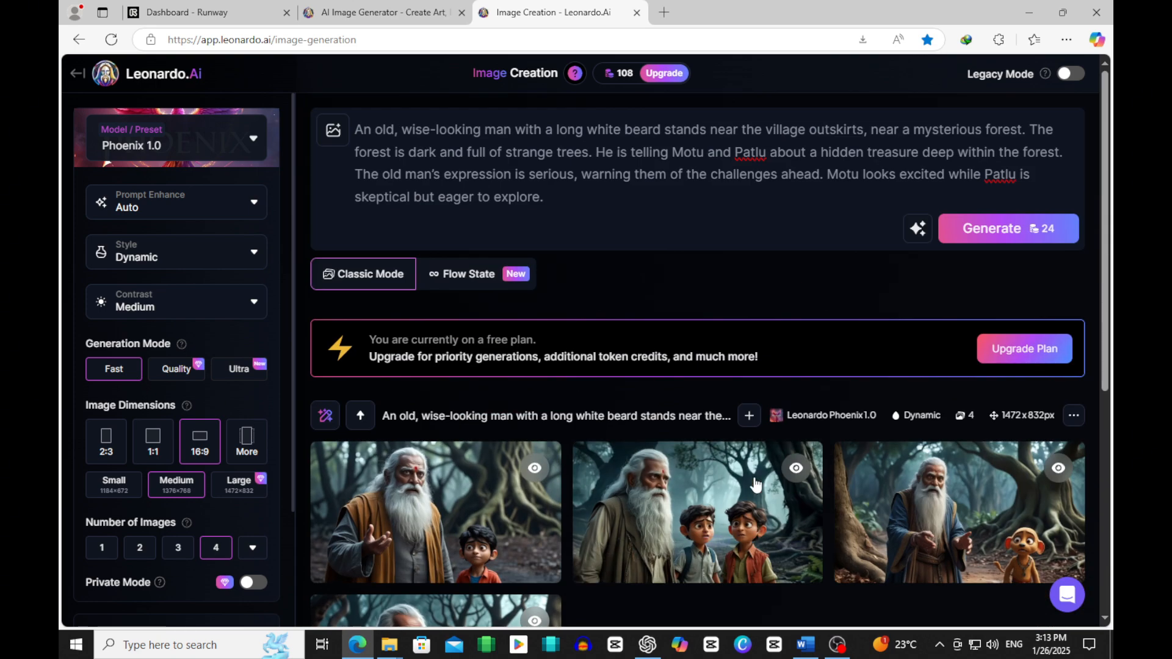
left_click(977, 230)
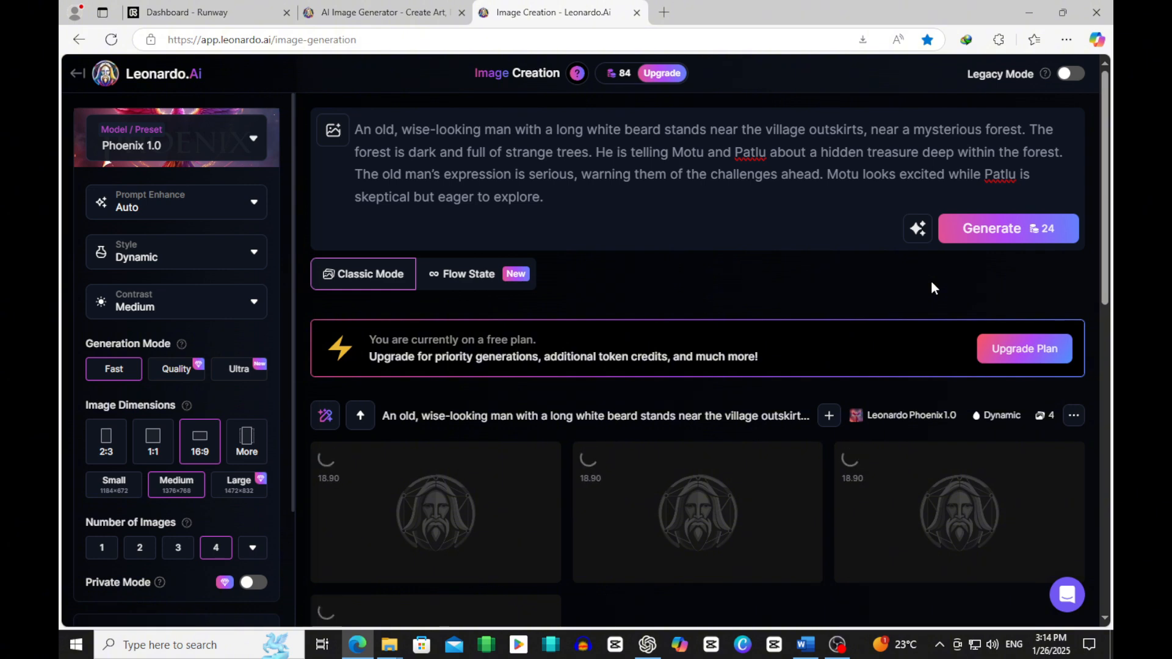
Step: Download the fourth image of the first Scene 2 batch, the old man with two boys, and show it in the Downloads folder
scroll(854, 269, "down", 1)
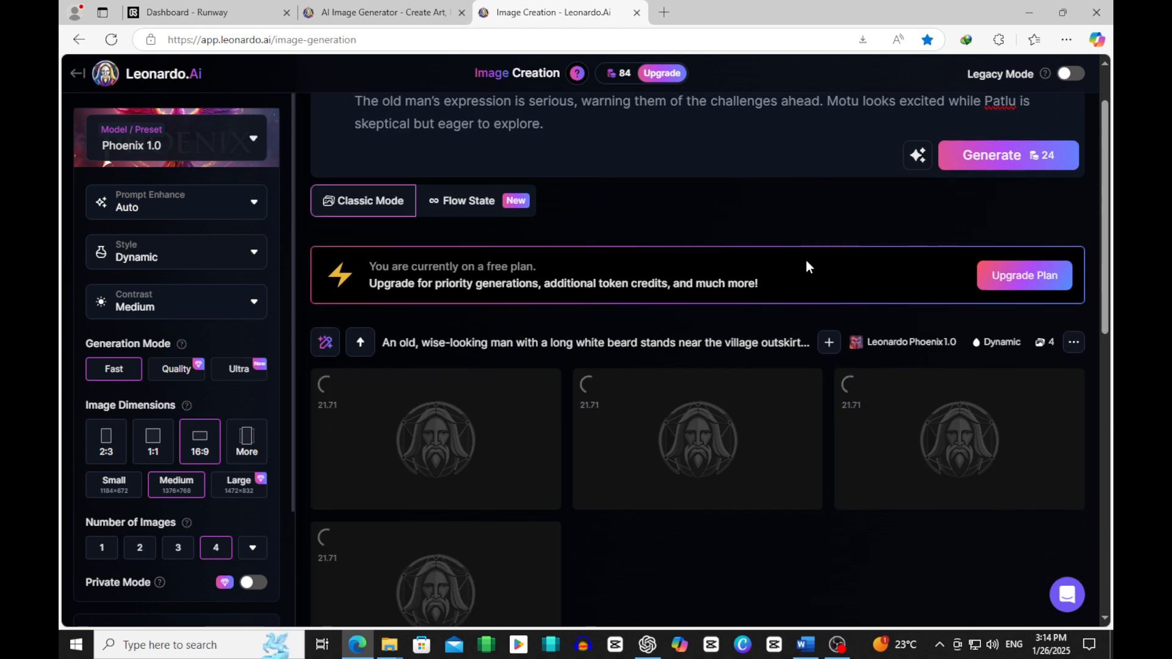
scroll(733, 254, "up", 1)
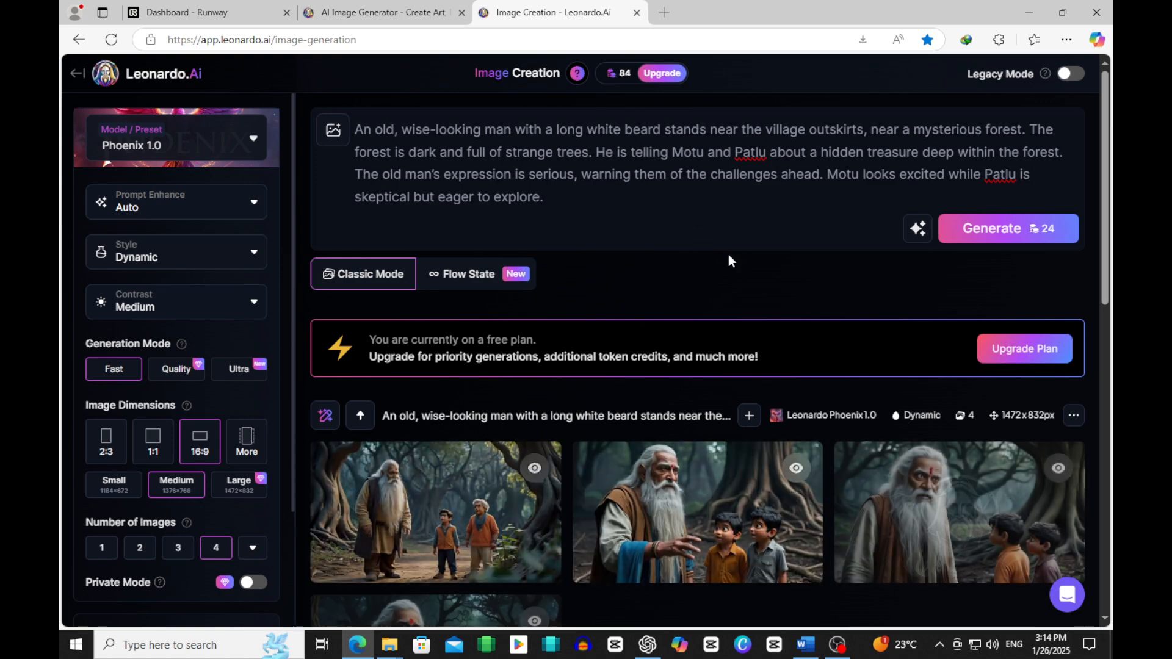
scroll(708, 327, "down", 1)
scroll(831, 392, "down", 6)
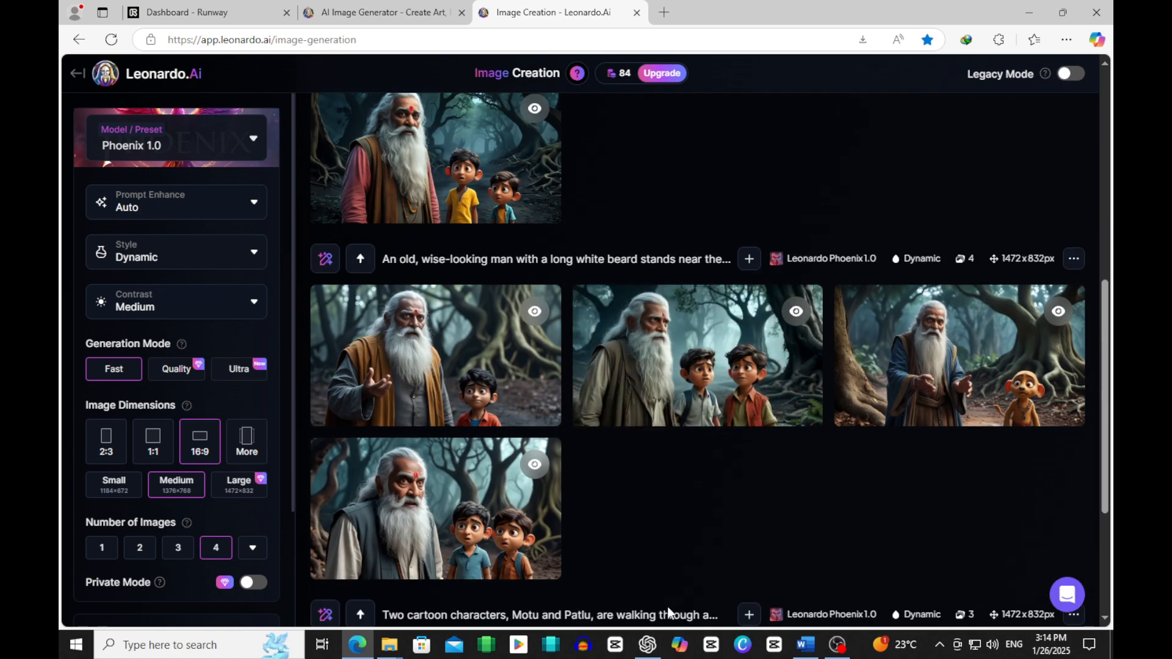
left_click(342, 560)
left_click(980, 109)
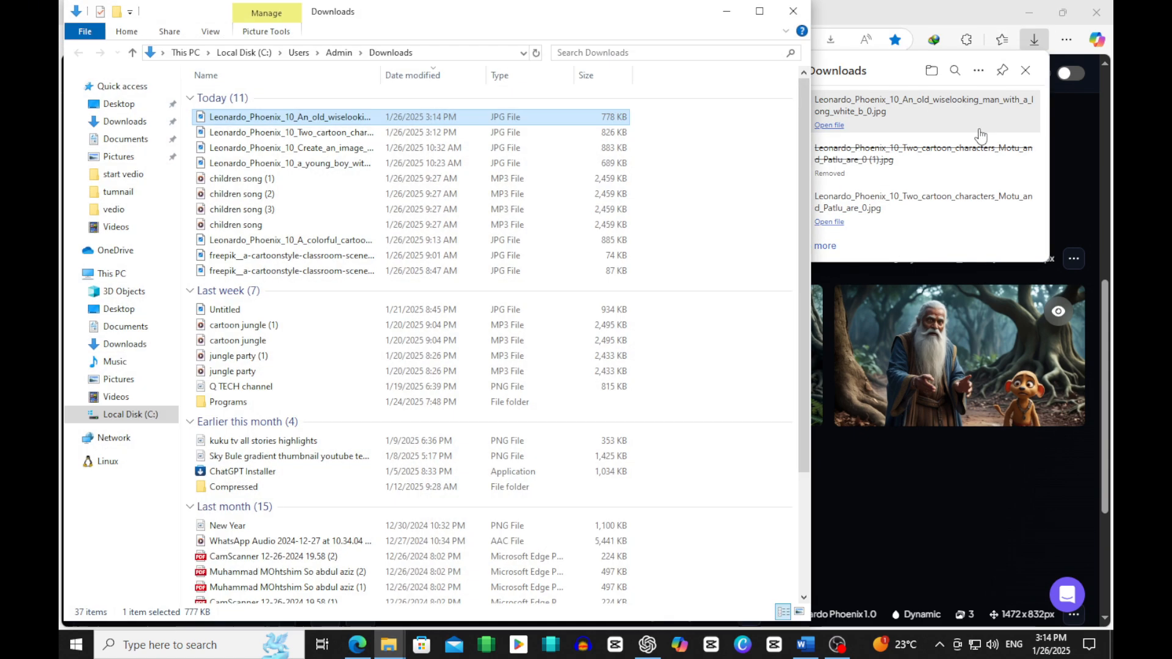
Step: Move the downloaded old-man image from the Downloads folder into the desktop's motu patlu folder
right_click(312, 116)
left_click(357, 474)
key("super+d")
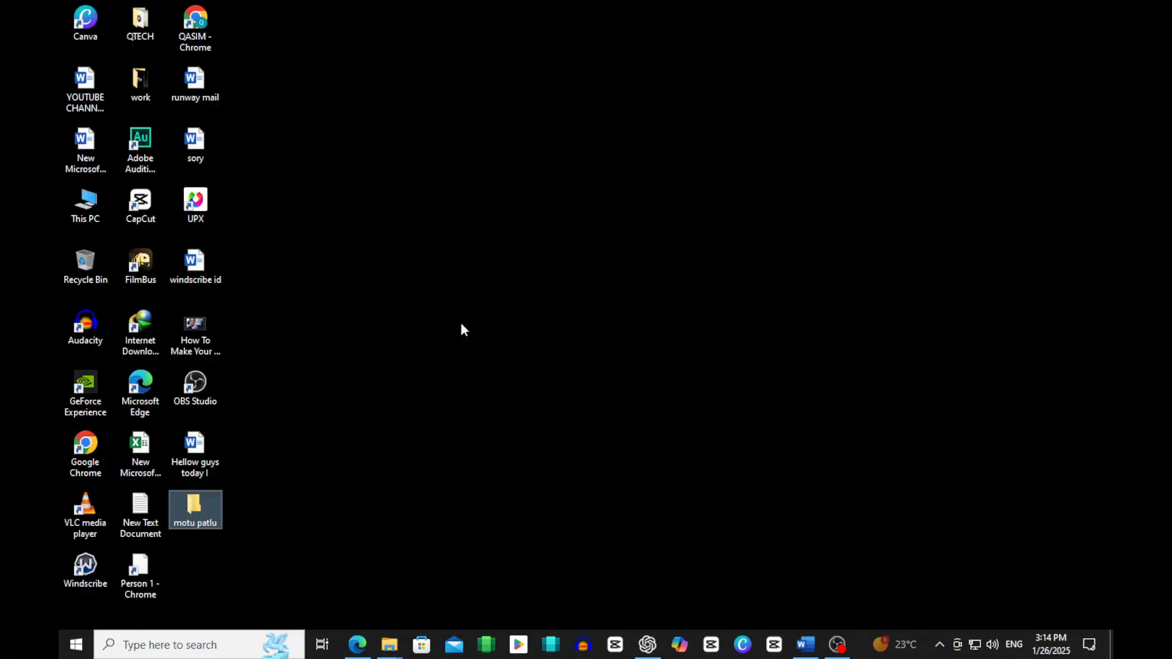
double_click(189, 517)
right_click(547, 258)
left_click(586, 360)
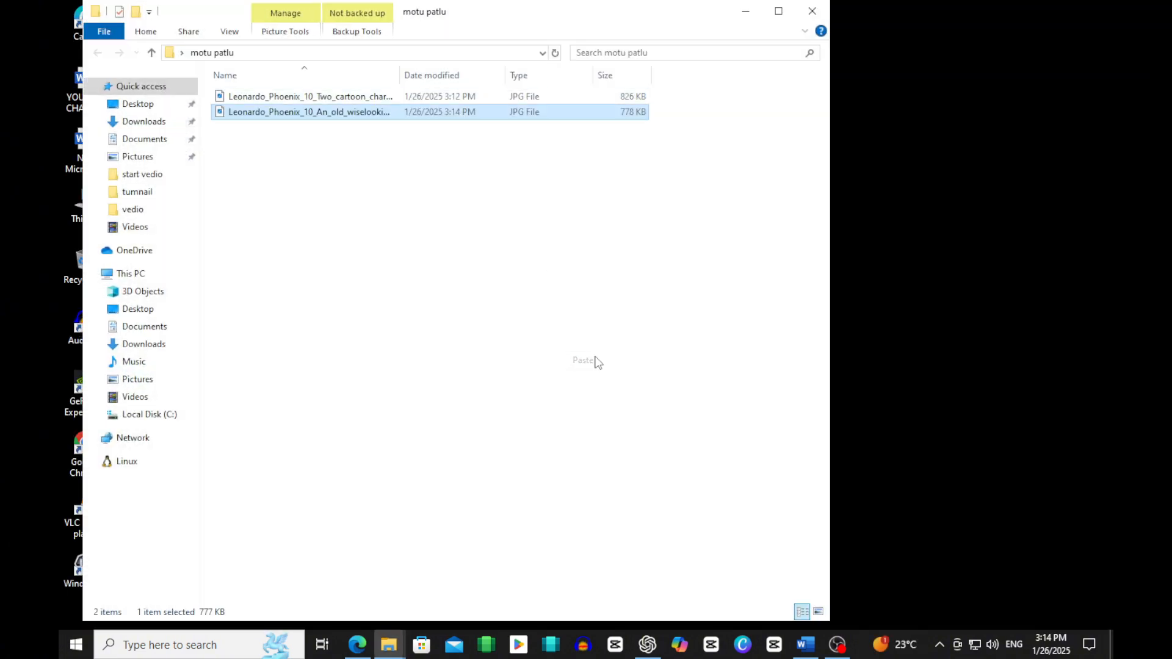
Step: Switch to the Word script and highlight the Step 5 text about downloading the images and going to Runway ML
left_click(806, 644)
scroll(652, 463, "down", 5)
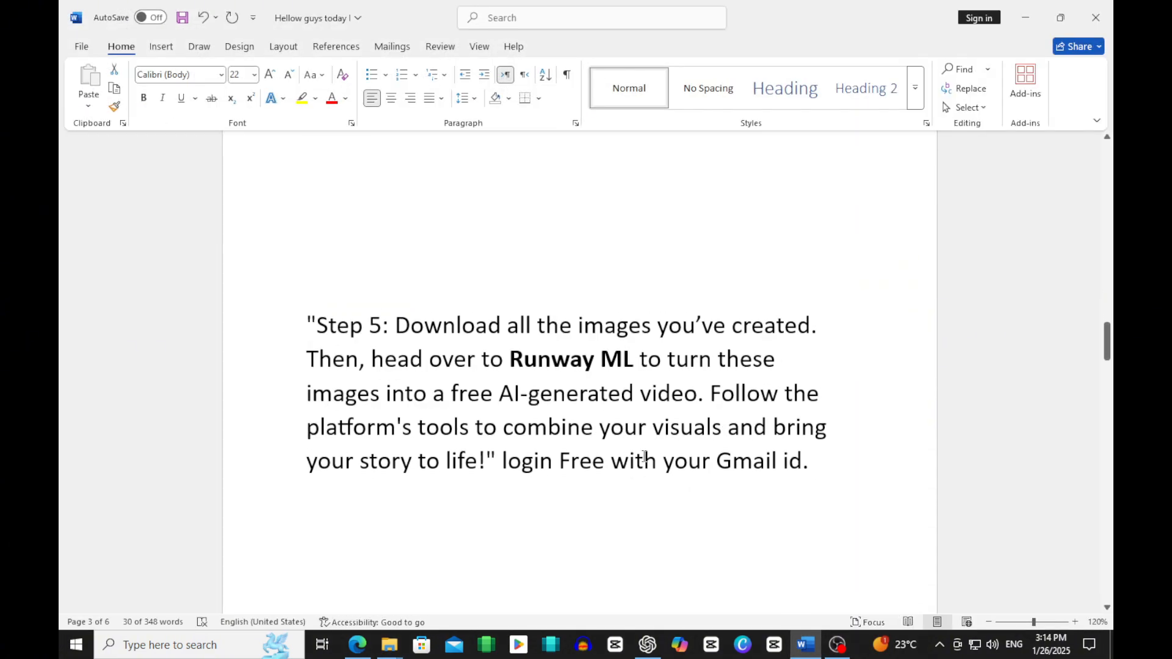
left_click_drag(396, 315, 778, 351)
left_click_drag(605, 388, 672, 395)
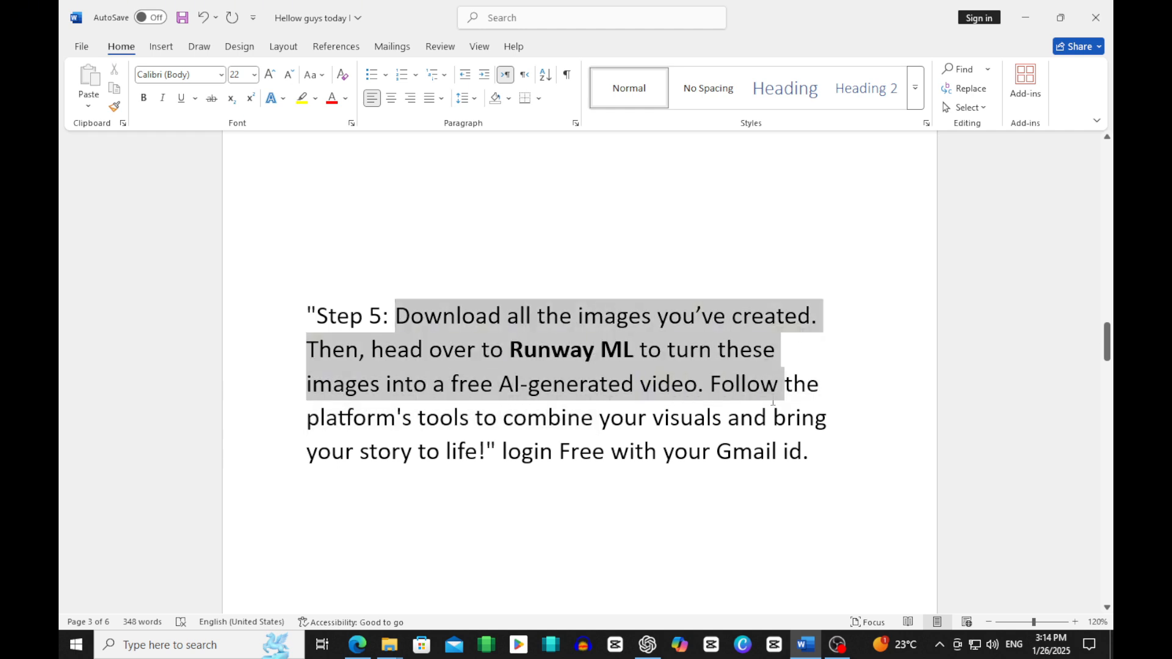
left_click_drag(772, 402, 806, 453)
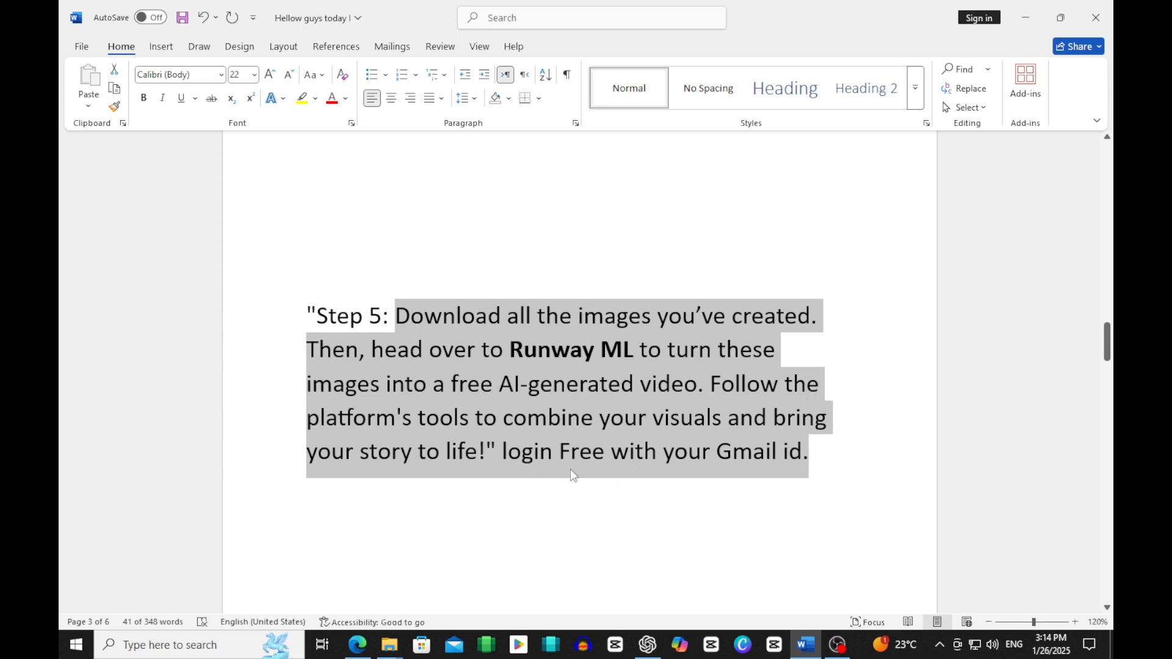
Step: Open Google in a new browser tab and search for "runway ml"
left_click(358, 644)
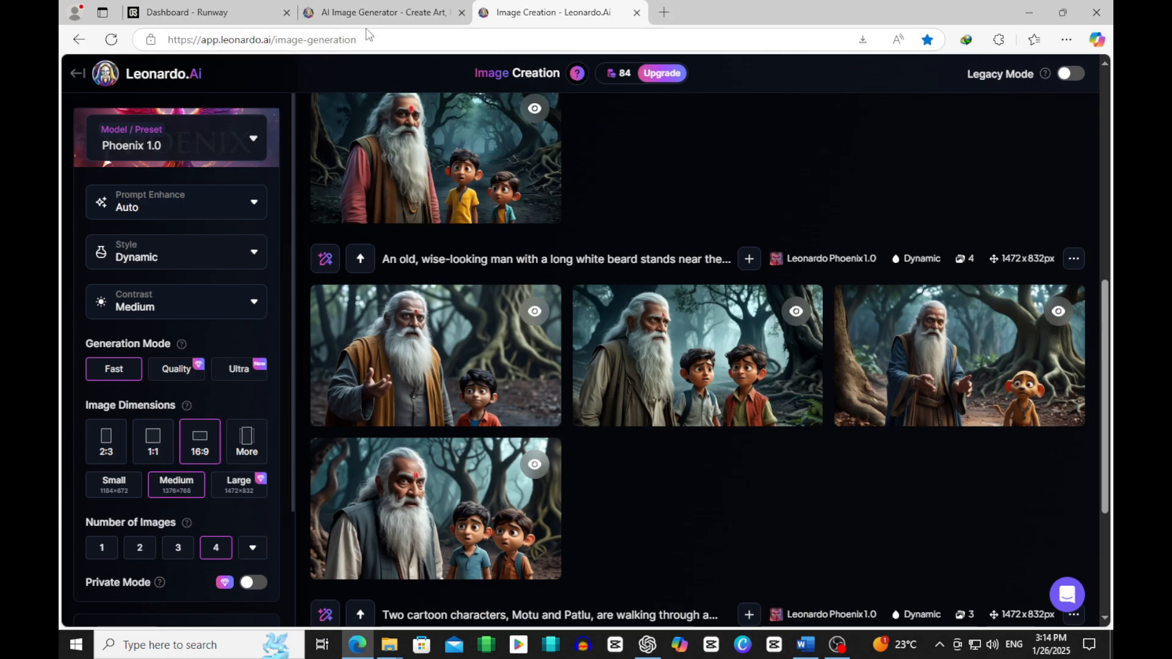
left_click(668, 19)
left_click(597, 34)
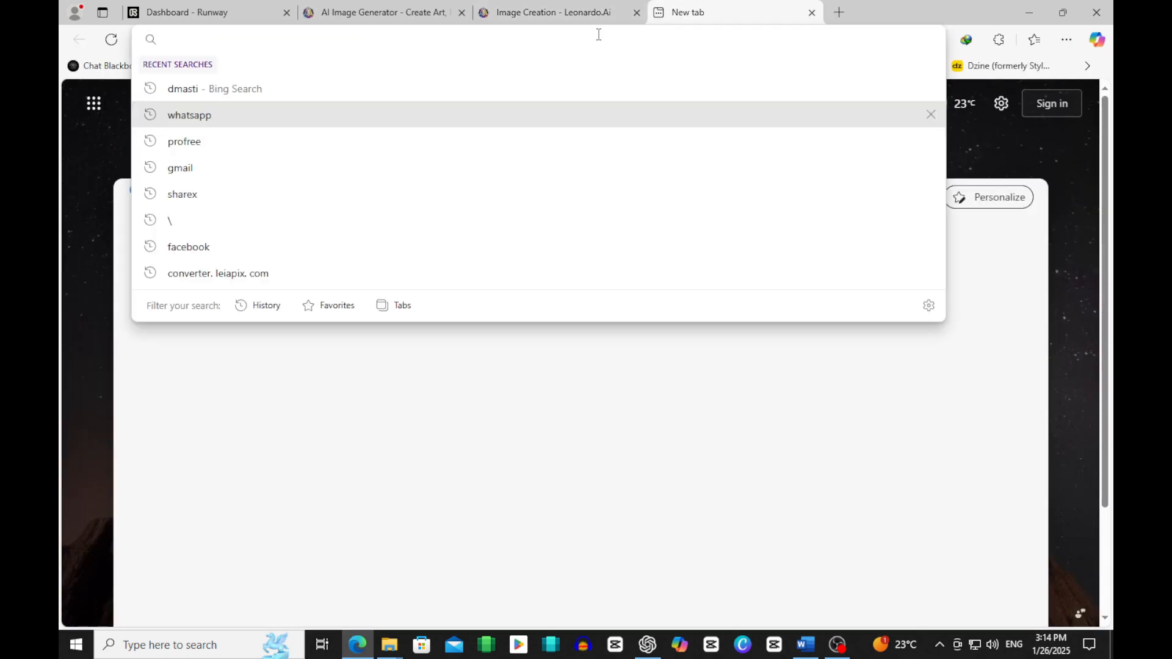
type("g")
key("Return")
left_click(487, 297)
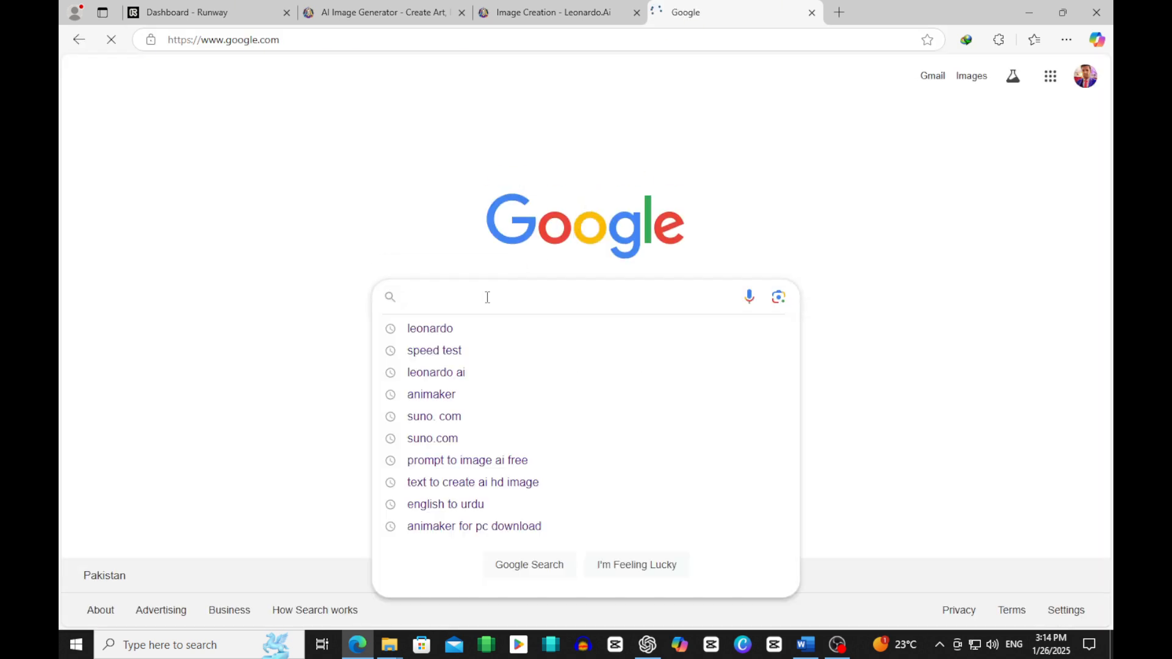
type("runway")
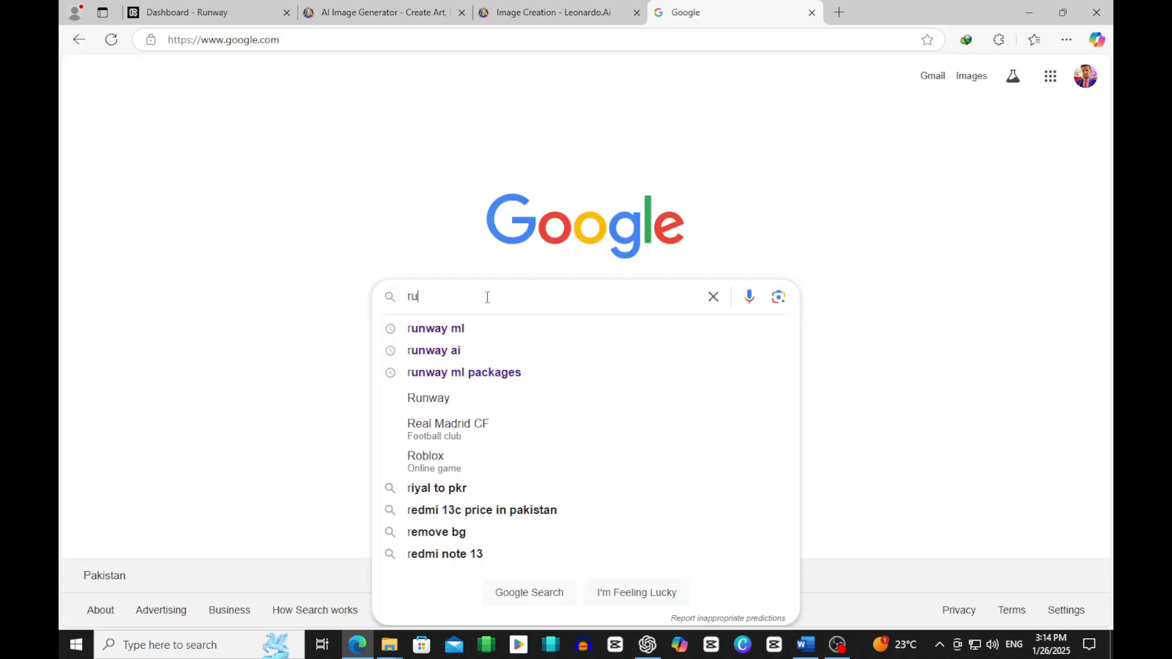
type(" ml")
key("Return")
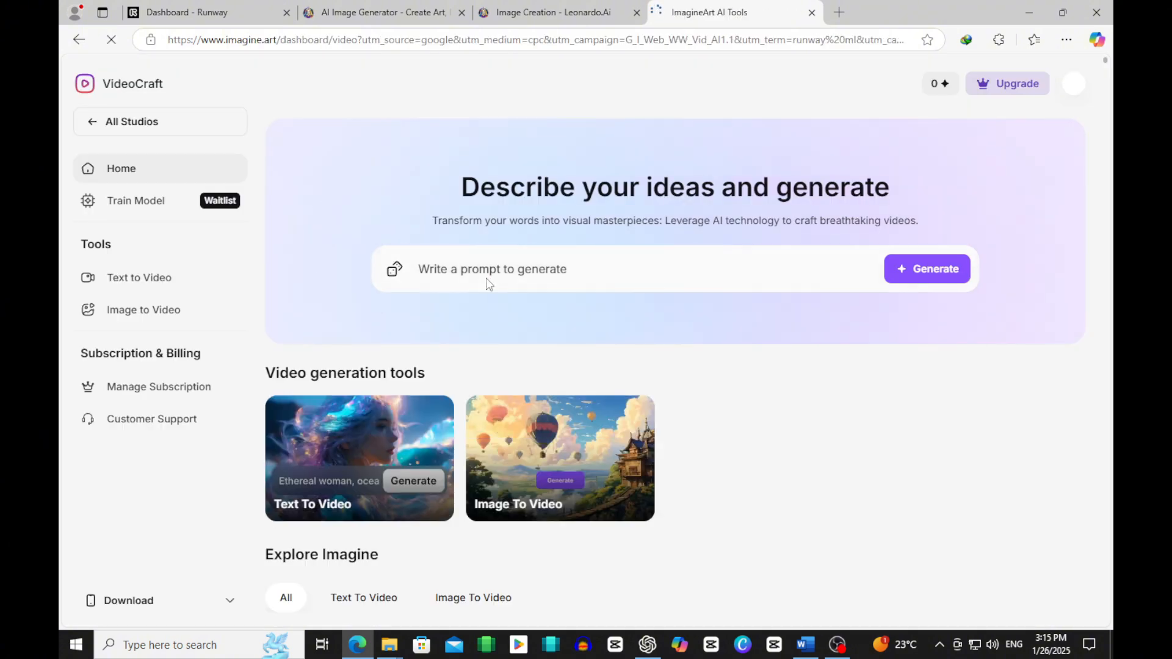
Step: Return to the Google results, change the search to "runway ai" and open the Runway website
left_click(78, 41)
left_click(275, 100)
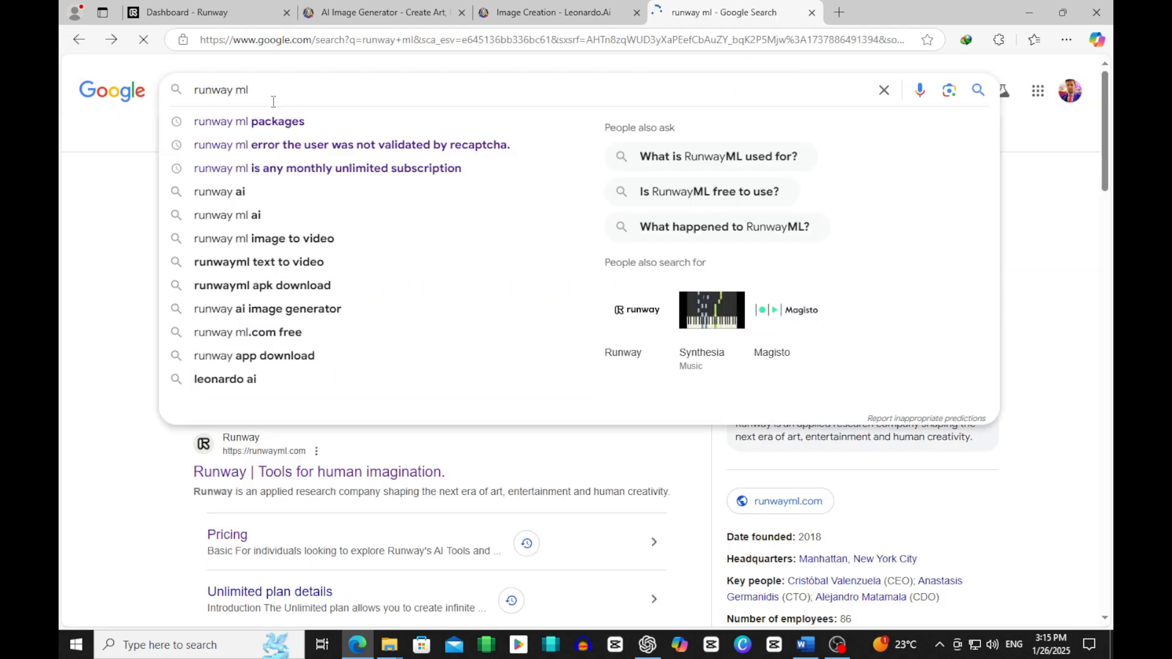
left_click(330, 191)
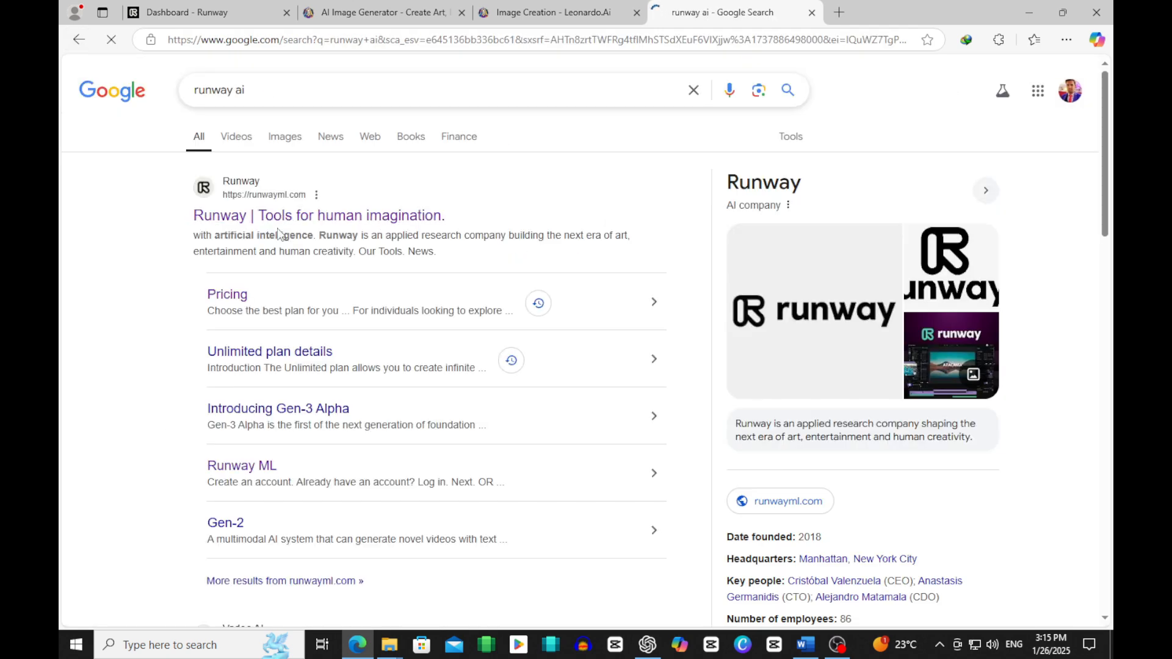
left_click(345, 247)
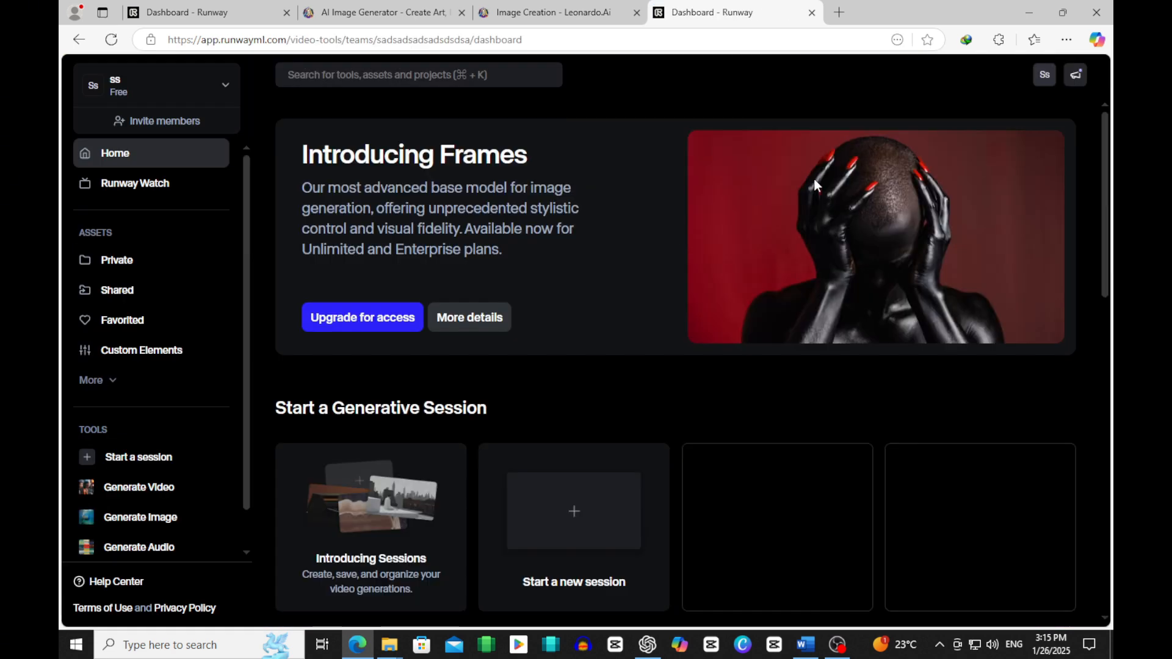
Step: Switch to the Word script and highlight the Runway ML commercial rights paragraph and the Step 6 upload instructions
left_click(805, 645)
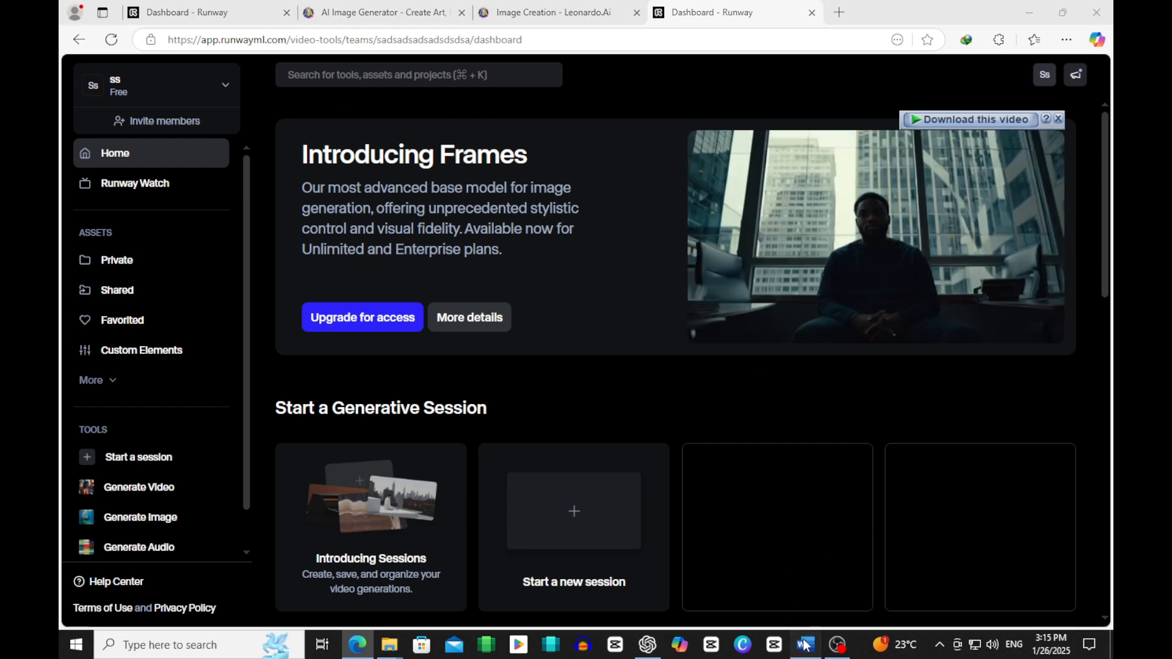
scroll(500, 429, "down", 7)
left_click_drag(317, 266, 555, 376)
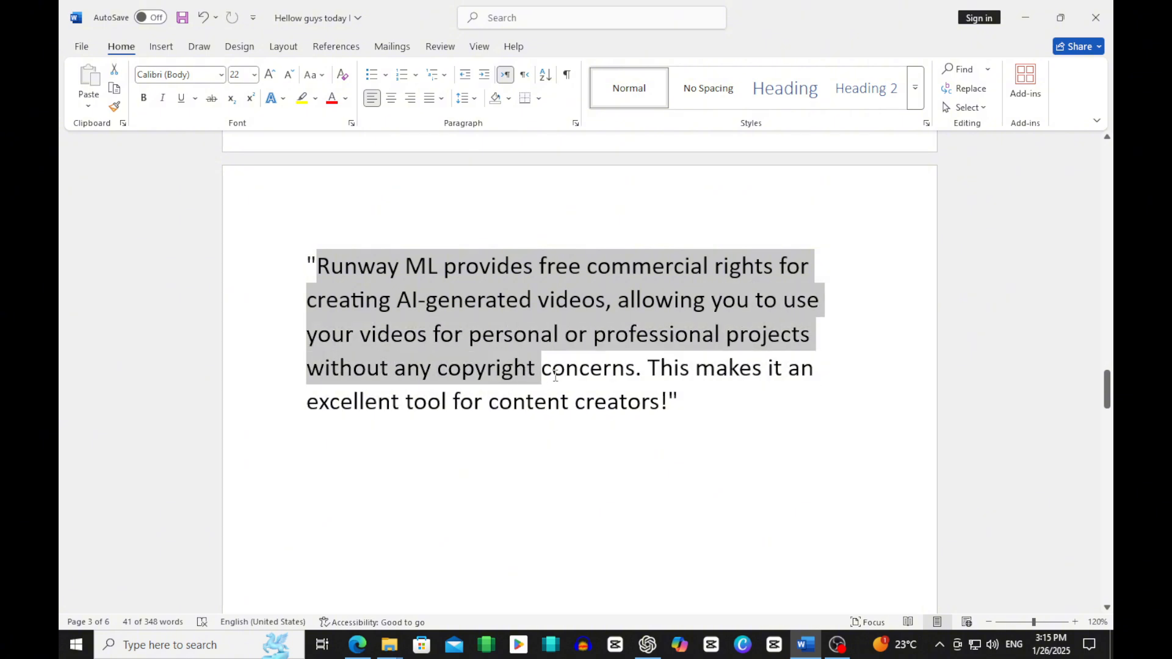
left_click_drag(748, 378, 818, 405)
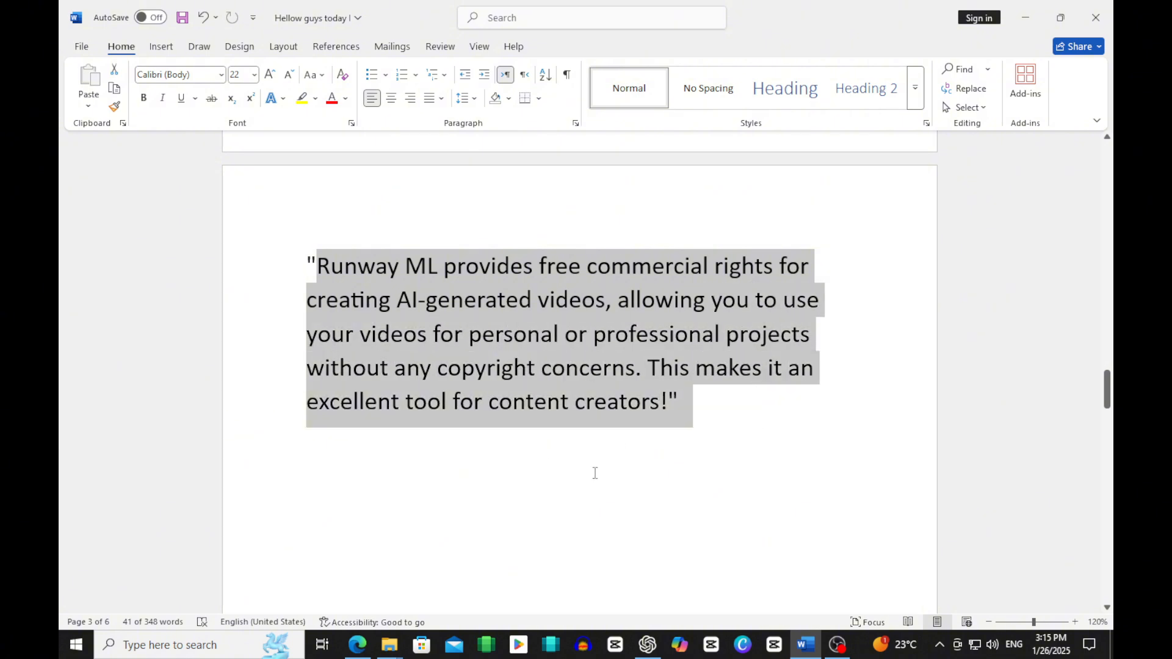
scroll(586, 486, "down", 5)
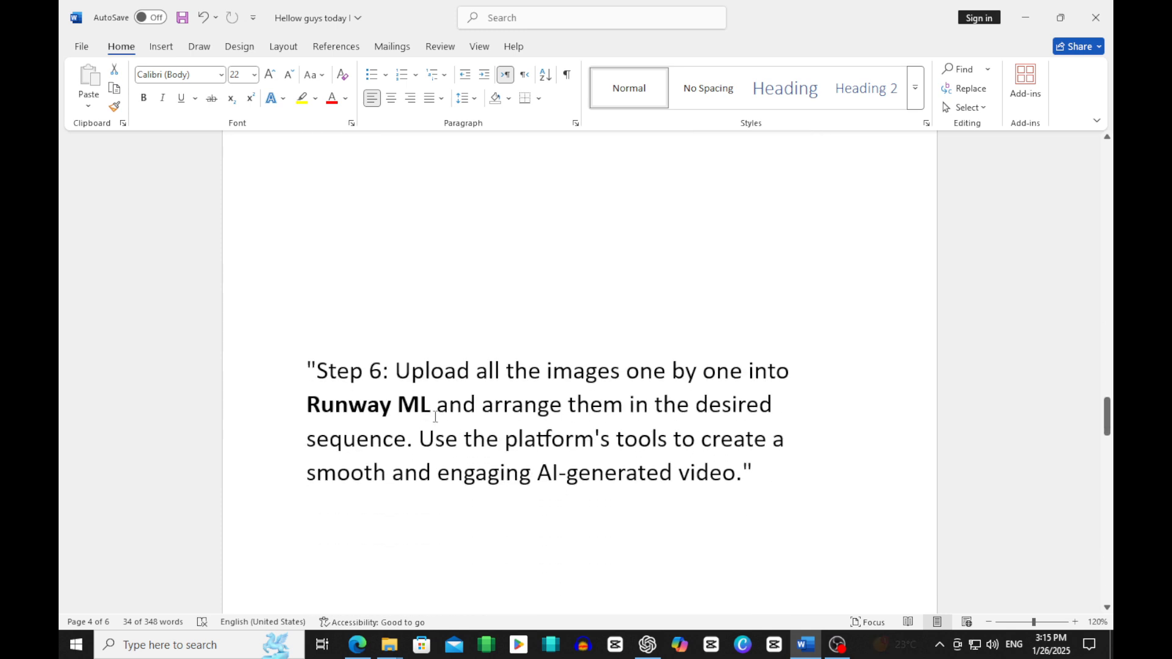
left_click_drag(447, 369, 573, 554)
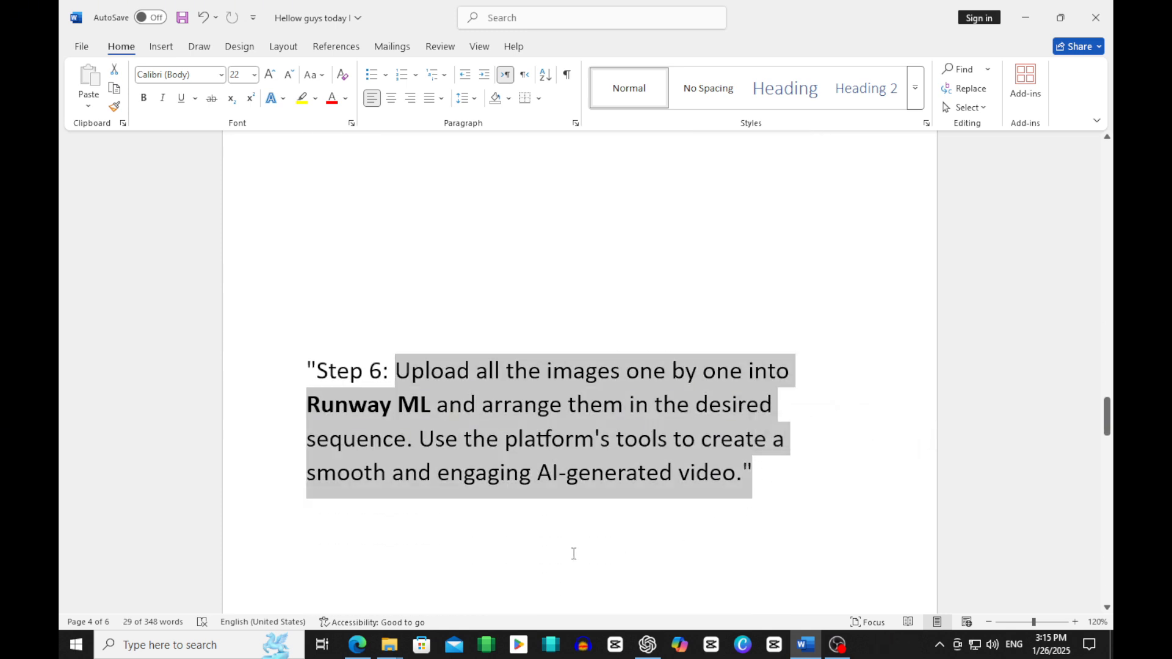
Step: Switch back to Runway, open the Generate Video tool and upload an image from the desktop's motu patlu folder
left_click(357, 644)
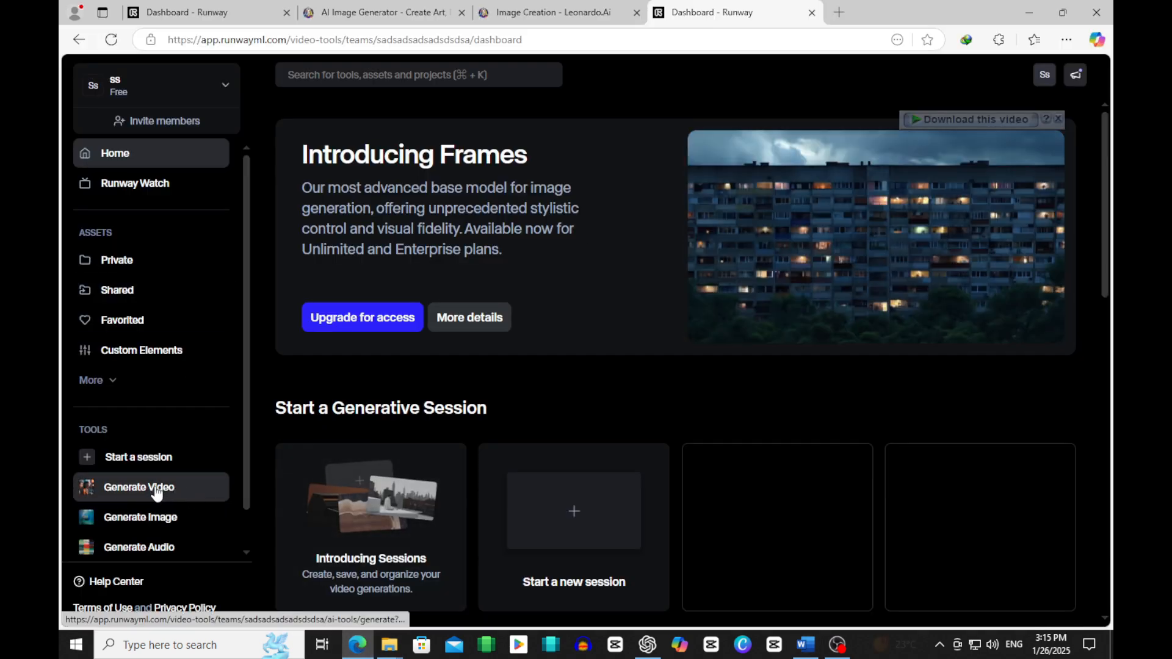
left_click(160, 488)
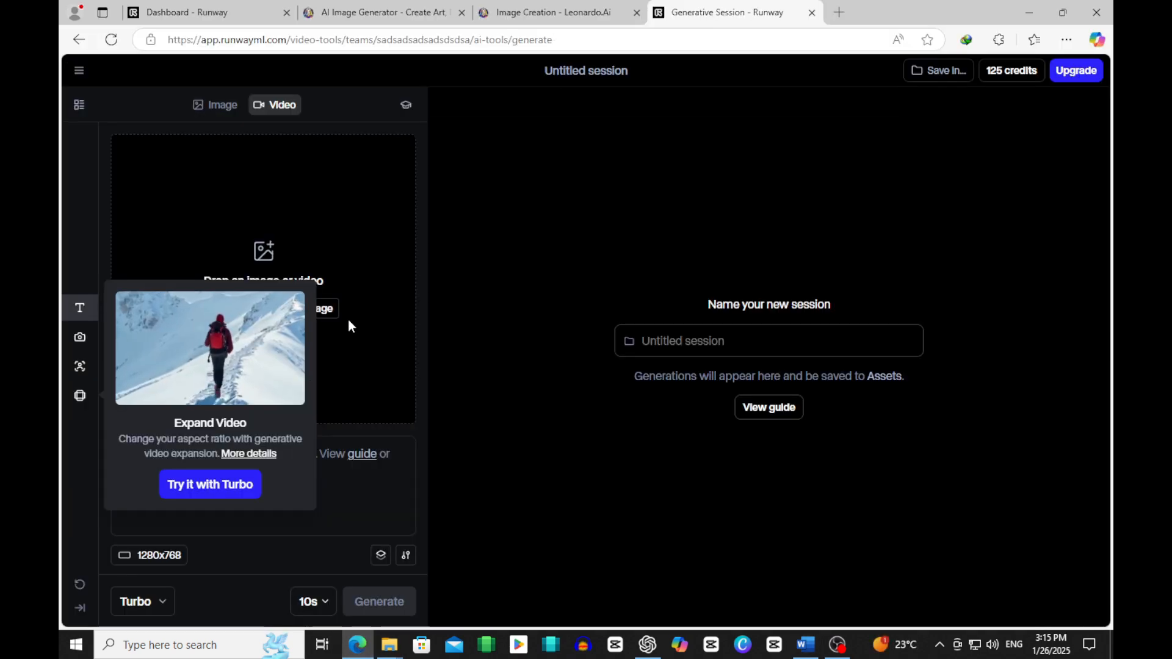
left_click(374, 299)
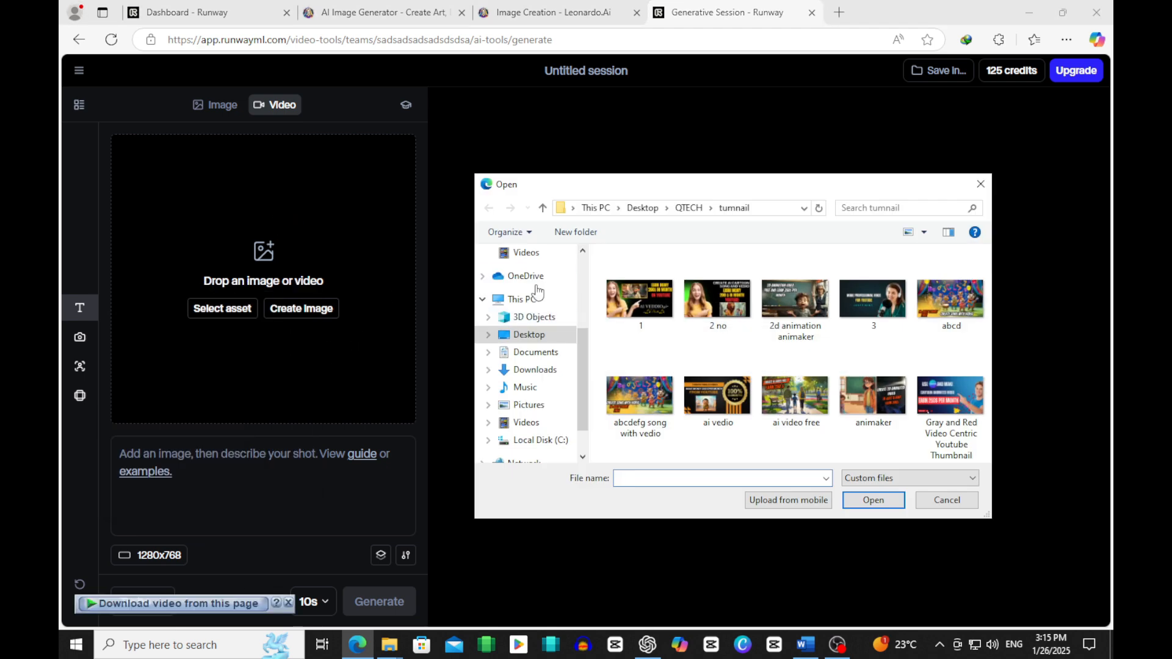
left_click(529, 405)
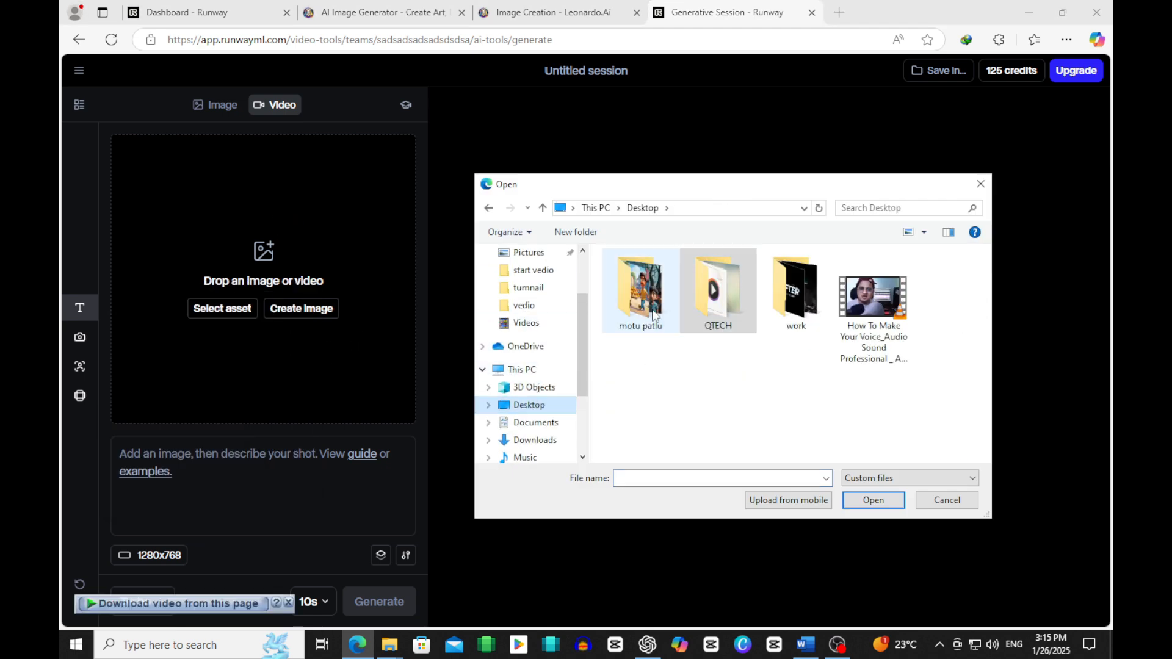
double_click(639, 292)
double_click(712, 322)
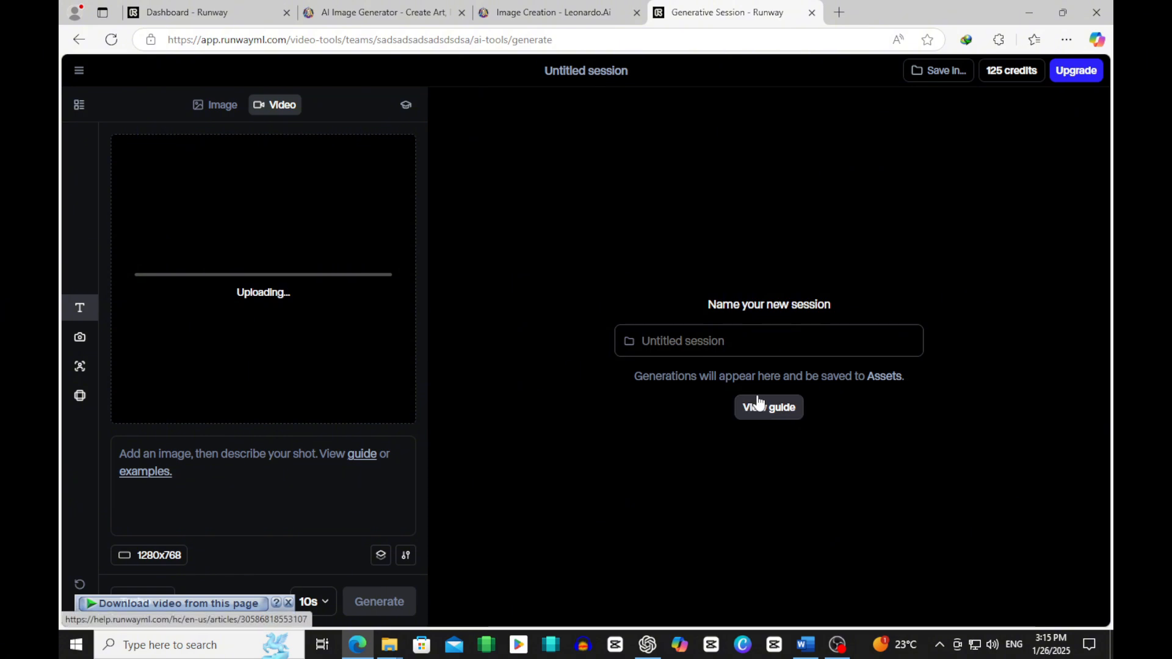
Step: Switch to the Word script and review the Step 6 instructions on uploading the images to Runway ML
left_click(803, 645)
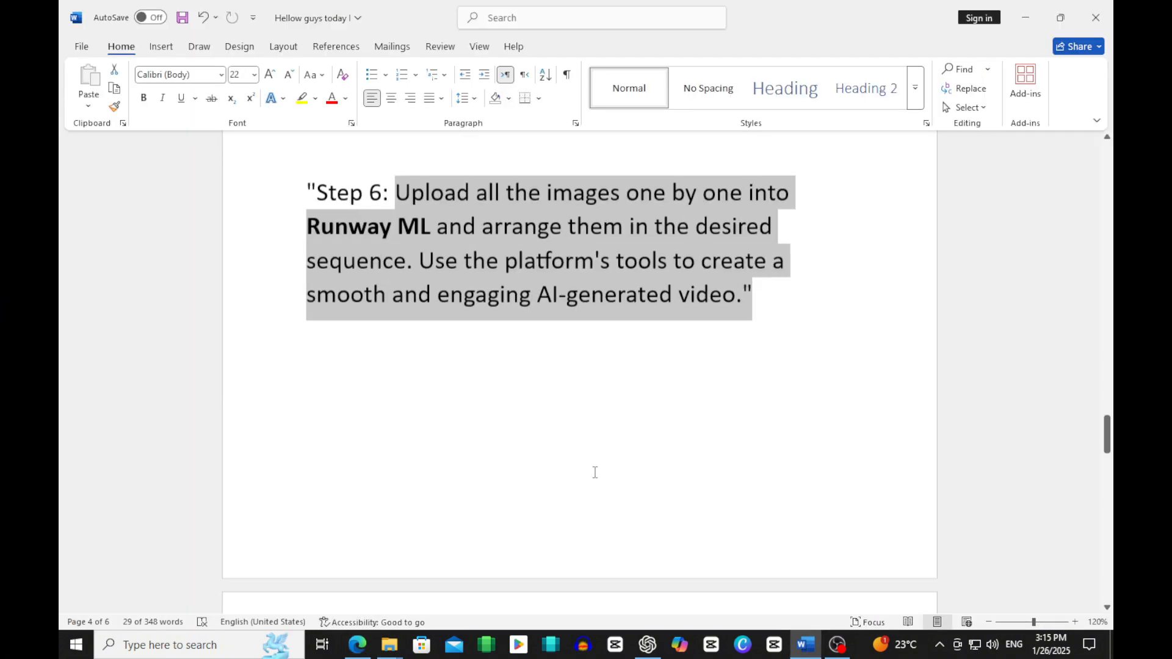
scroll(594, 473, "down", 10)
scroll(462, 434, "up", 5)
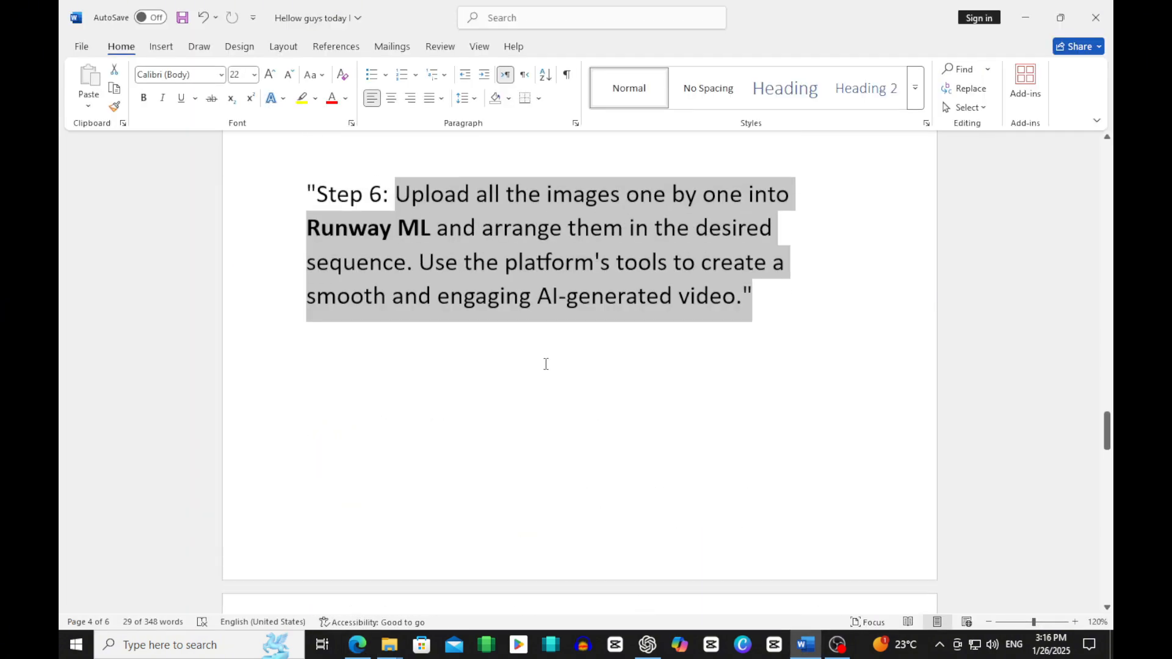
Step: Switch to ChatGPT and copy the full prompt text of "Scene 1: Introduction"
left_click(648, 644)
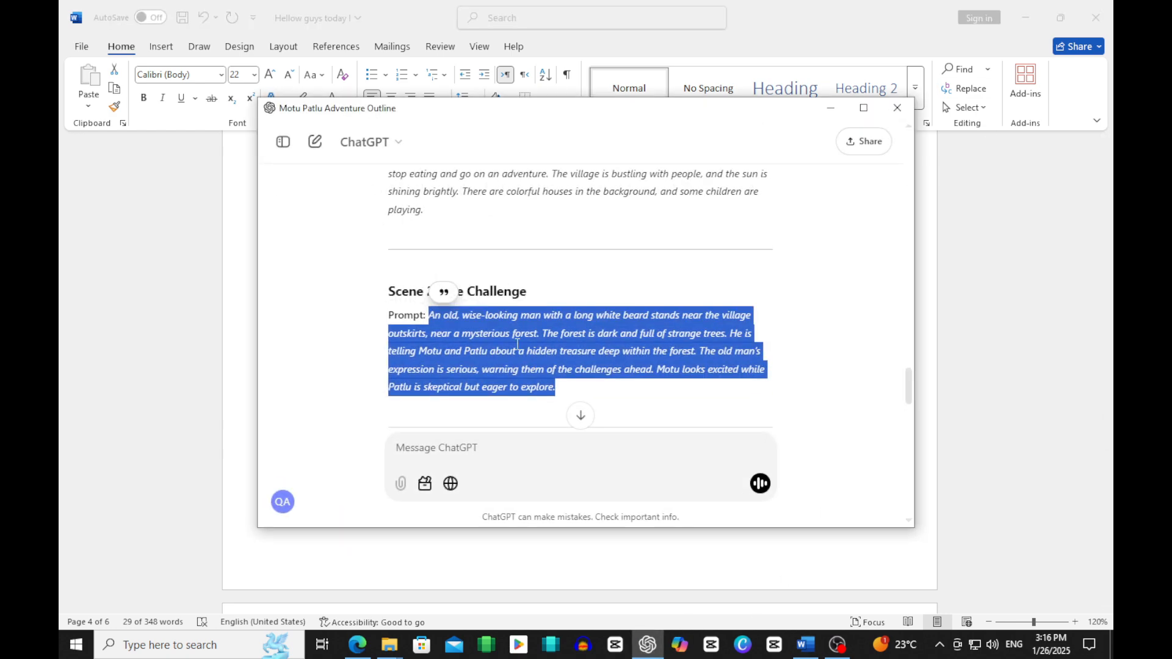
scroll(523, 333, "up", 10)
scroll(488, 337, "down", 2)
scroll(461, 343, "down", 2)
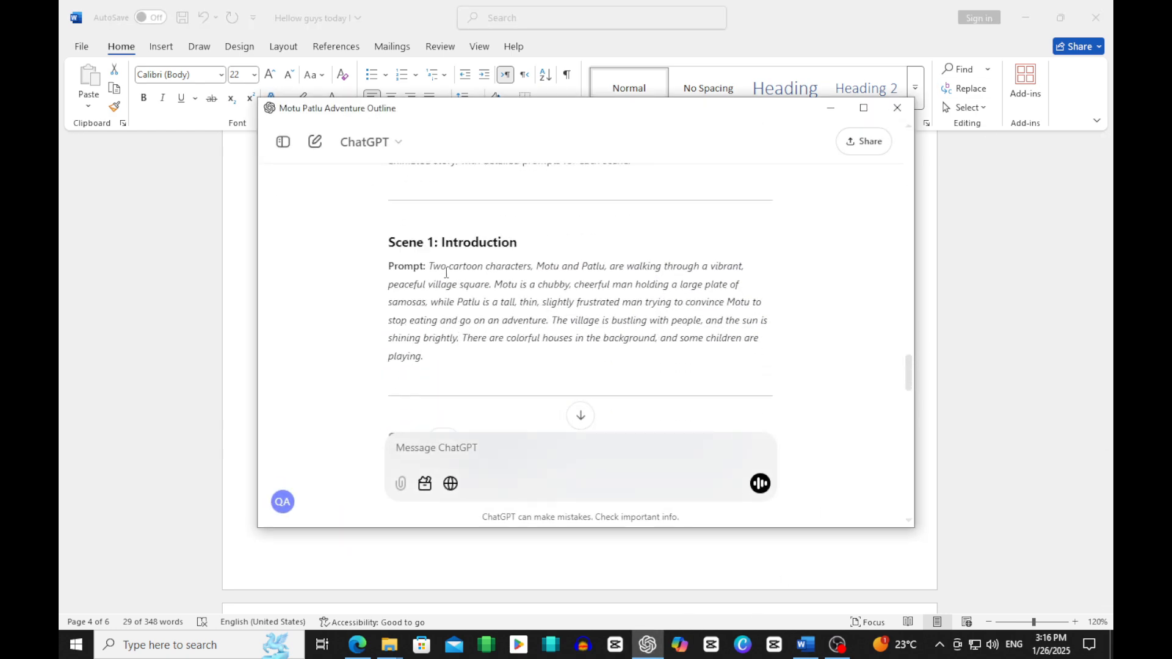
left_click_drag(429, 266, 425, 357)
Step: Return to Runway, paste the Scene 1 prompt as the shot description and generate the video
left_click(357, 645)
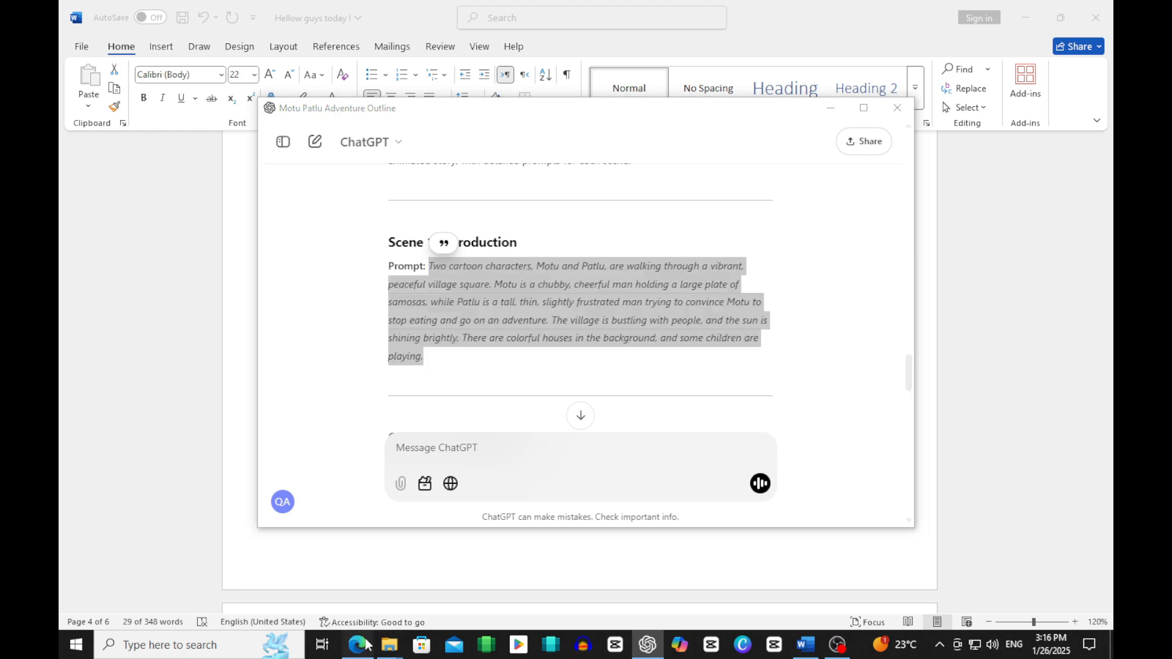
left_click(214, 461)
type("chubby, cheerful man holding a large plate of samosas, while Patlu is a tall, thin, slightly-frustrated man trying to convince Motu to stop eating and go on an adventure. The village is bustling with people, and the sun is shining brightly. There are colorful houses in the background, and some children are playing.")
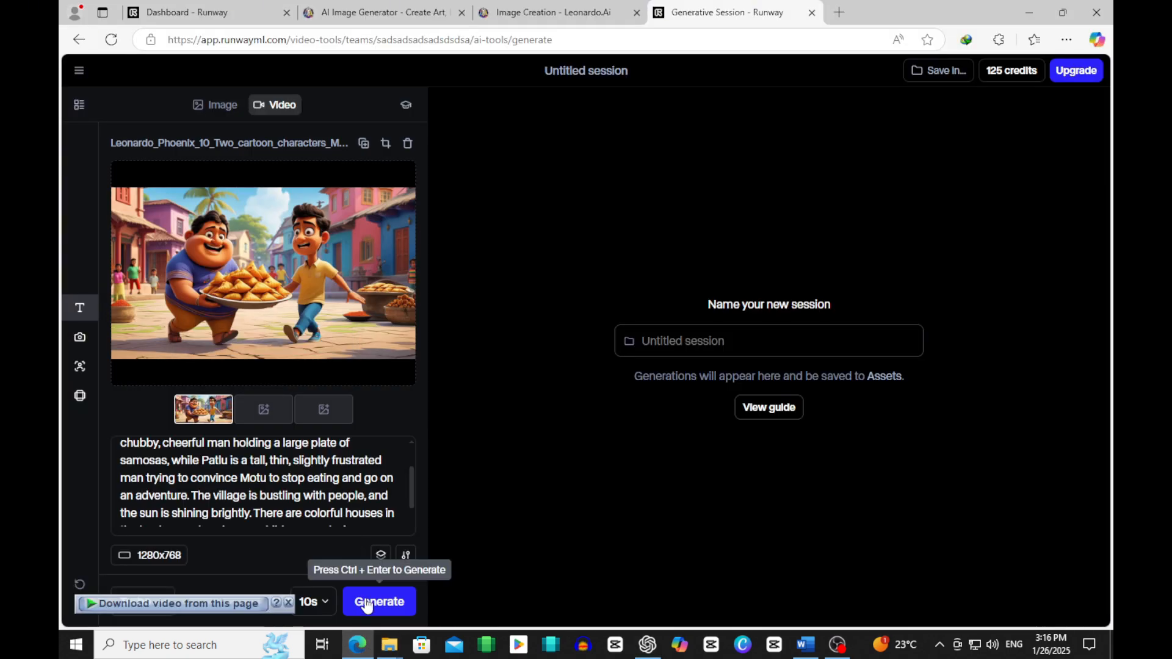
key("ctrl+Return")
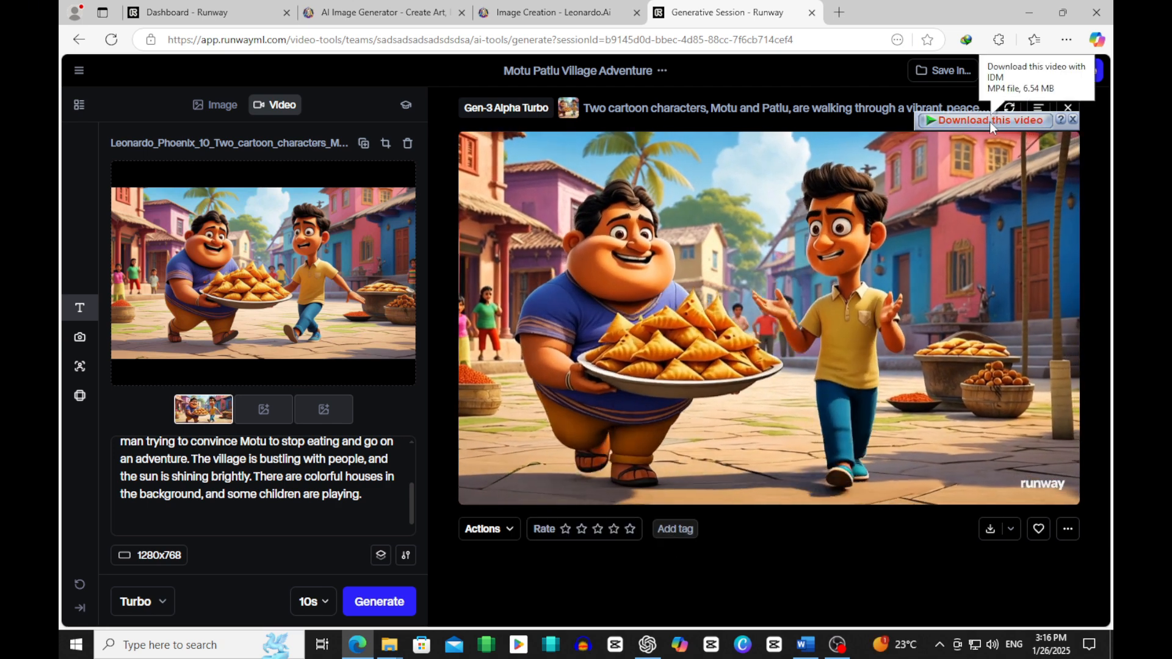
Step: Download the generated Scene 1 video through Internet Download Manager into the desktop's motu patlu folder as FilmBus.lnk
left_click(990, 122)
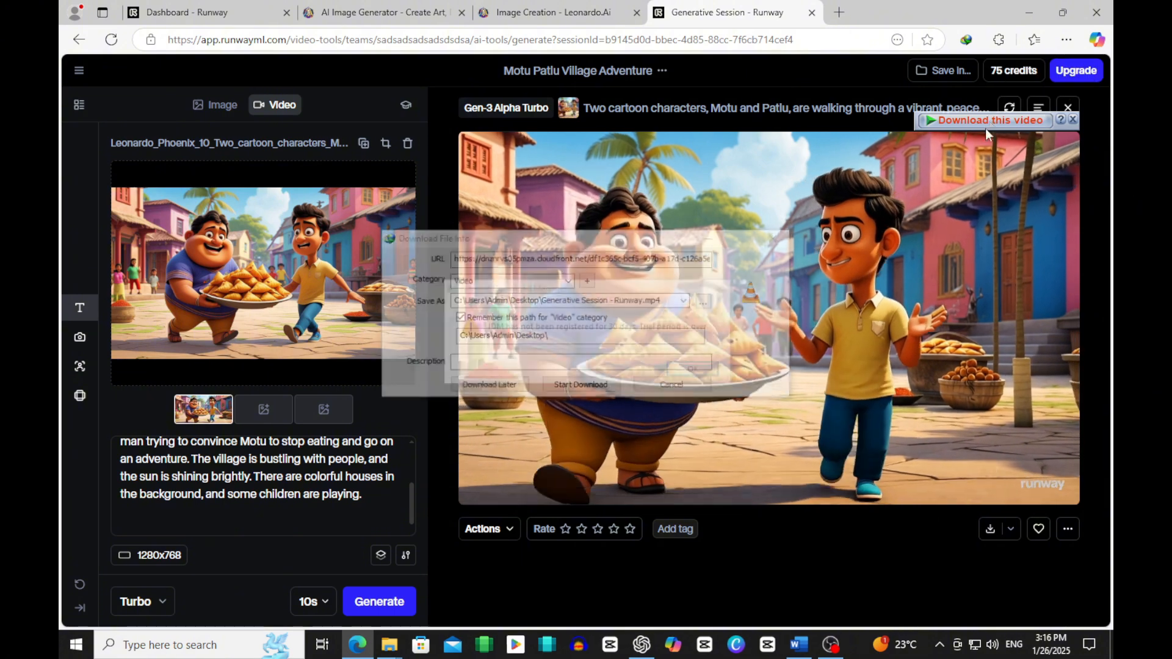
left_click(698, 369)
left_click(706, 305)
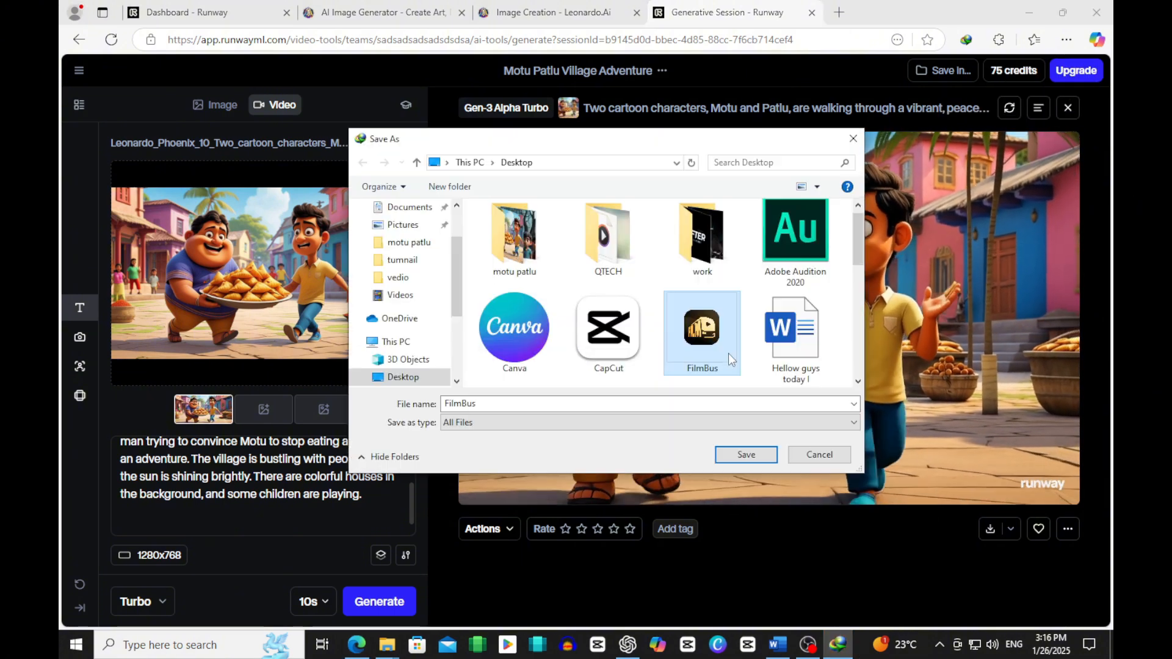
scroll(456, 269, "up", 2)
scroll(455, 268, "down", 2)
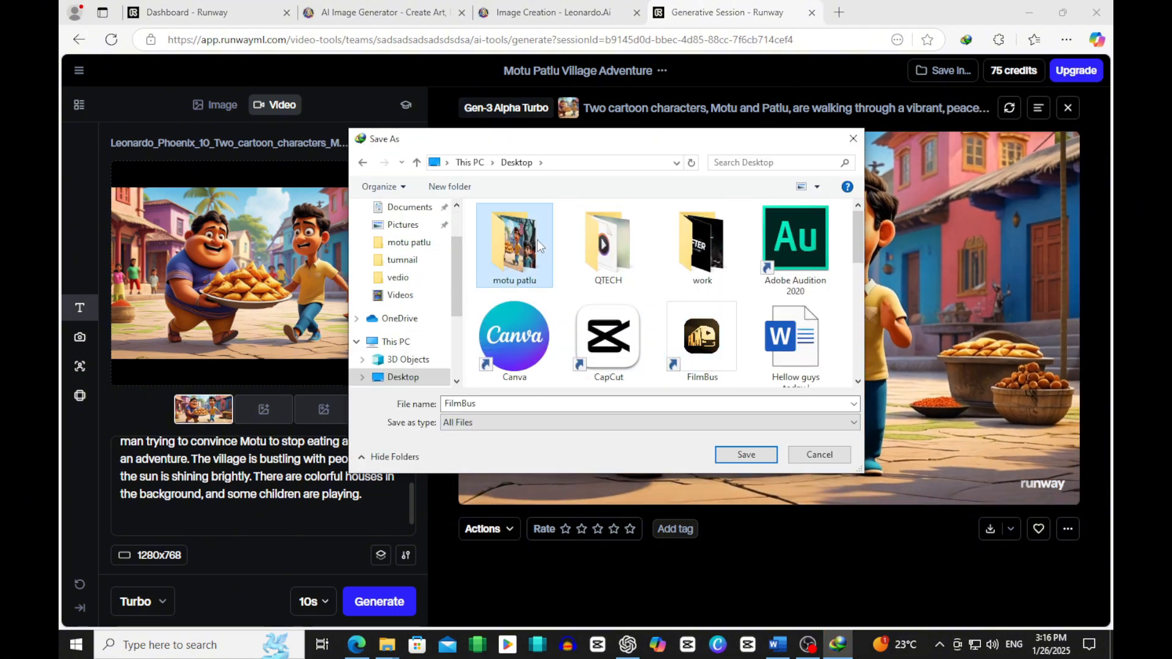
double_click(514, 238)
left_click(740, 451)
left_click(668, 392)
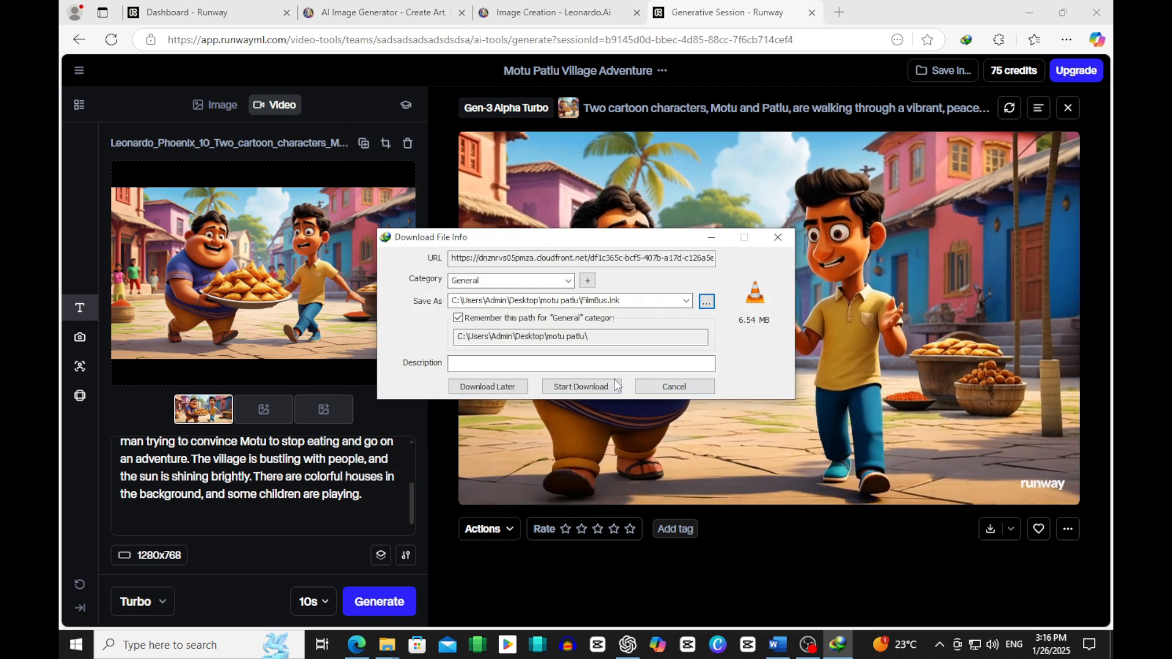
left_click(611, 389)
left_click(732, 235)
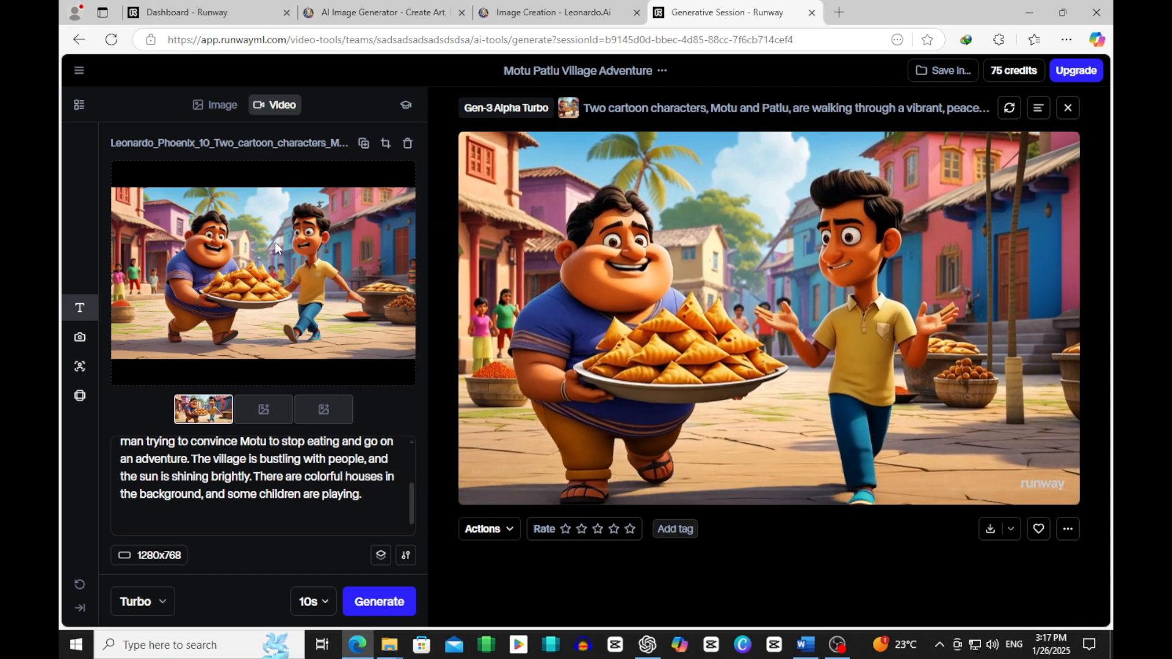
Step: Replace the input image in Runway with the old wise-looking man image from the motu patlu folder
left_click(264, 409)
left_click(350, 335)
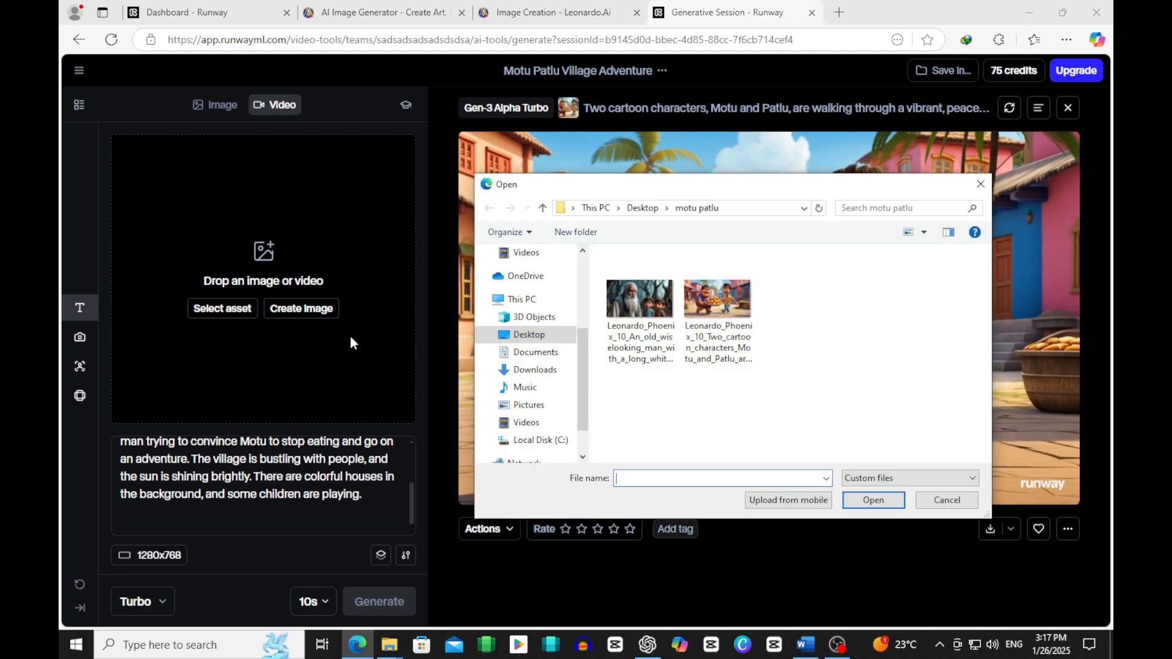
double_click(717, 299)
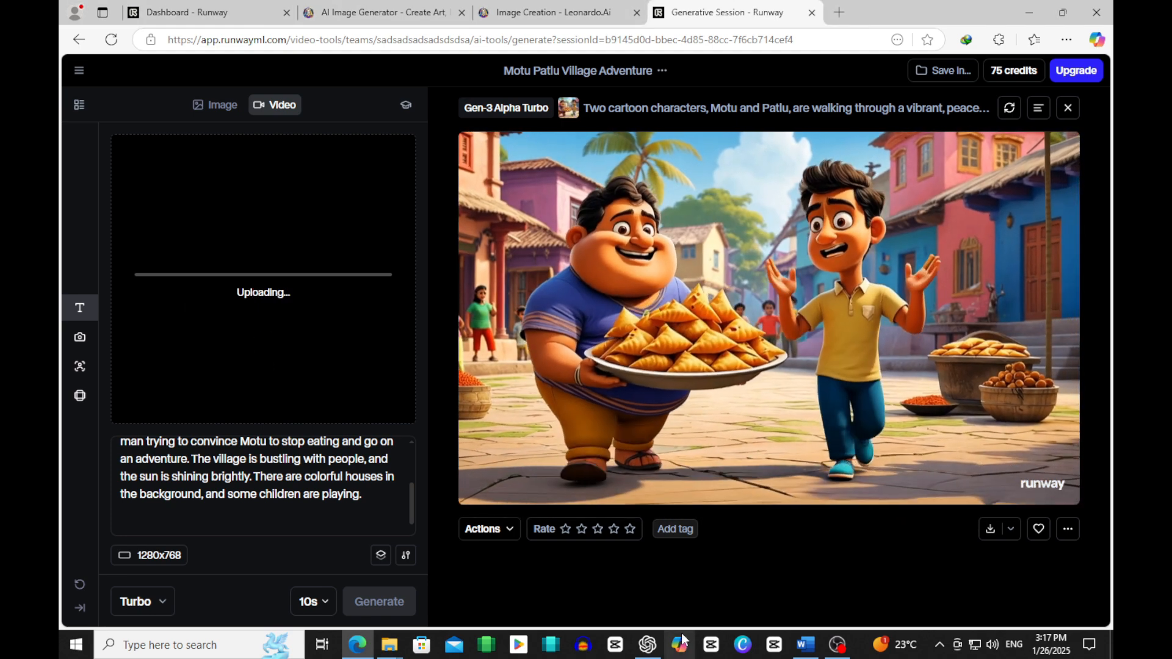
Step: Switch to ChatGPT, copy the Scene 2 prompt about the old, wise-looking man and minimize the ChatGPT window
left_click(648, 644)
scroll(580, 305, "down", 3)
left_click_drag(429, 314, 574, 393)
right_click(532, 373)
left_click(548, 384)
left_click(831, 108)
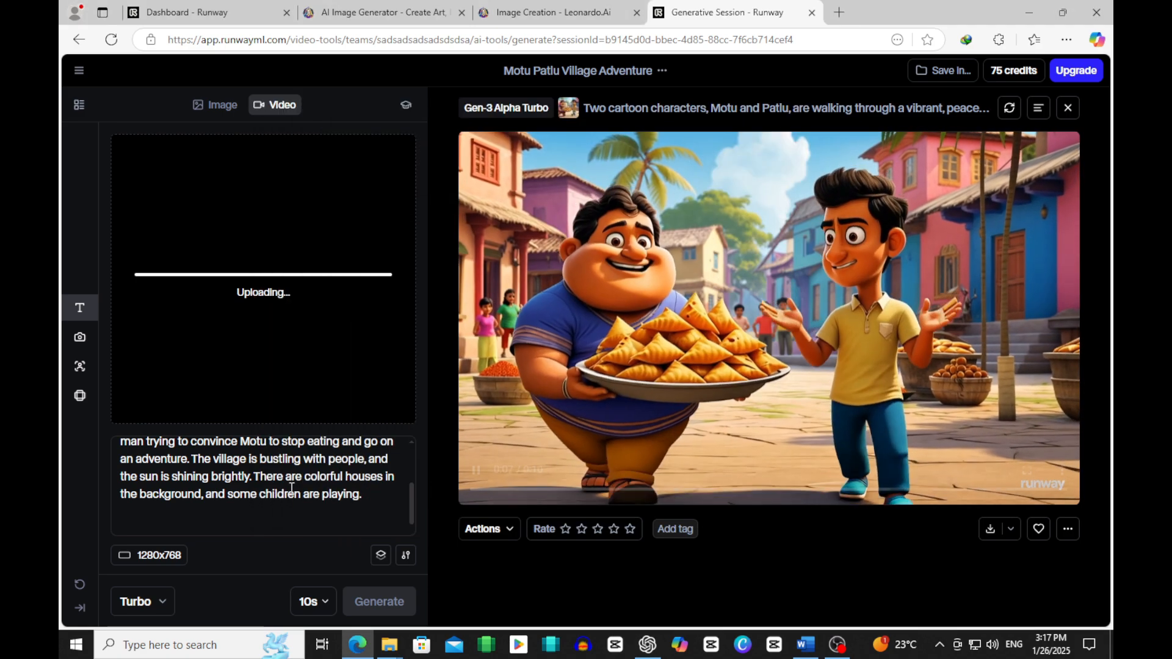
Step: Replace the Runway shot description with the Scene 2 prompt, dismiss the upgrade offer and generate the video
left_click_drag(365, 497, 201, 406)
key("ctrl+v")
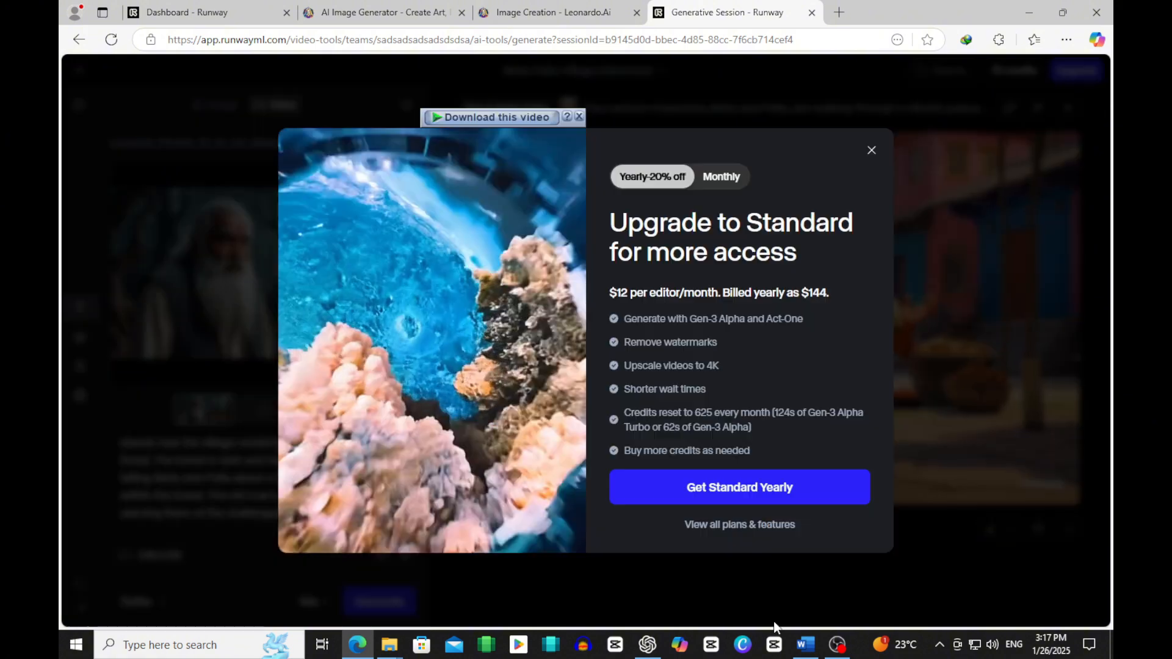
left_click(870, 151)
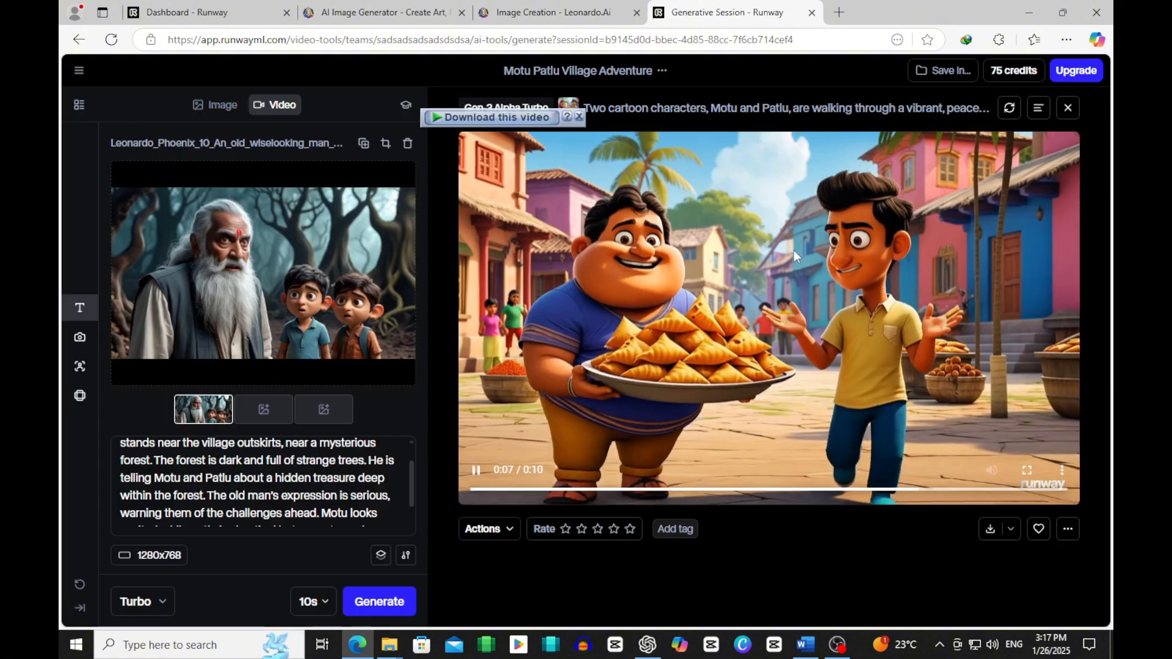
left_click(383, 595)
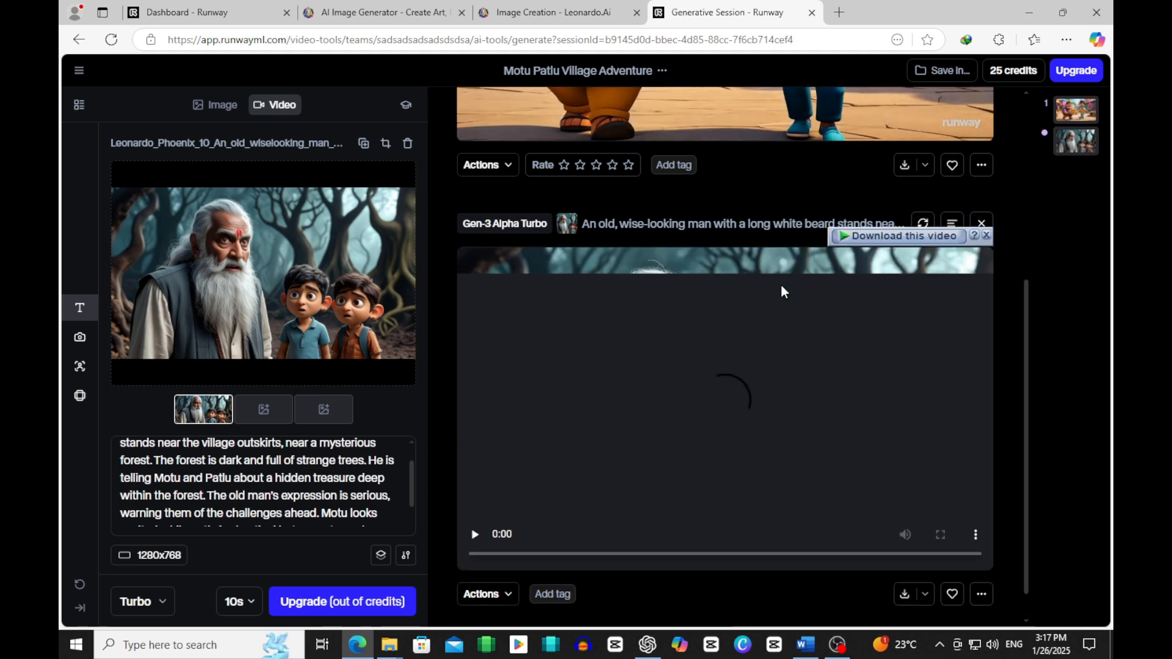
Step: Preview the generated old-man video and download it into the desktop's motu patlu folder as 2.mp4
left_click(475, 533)
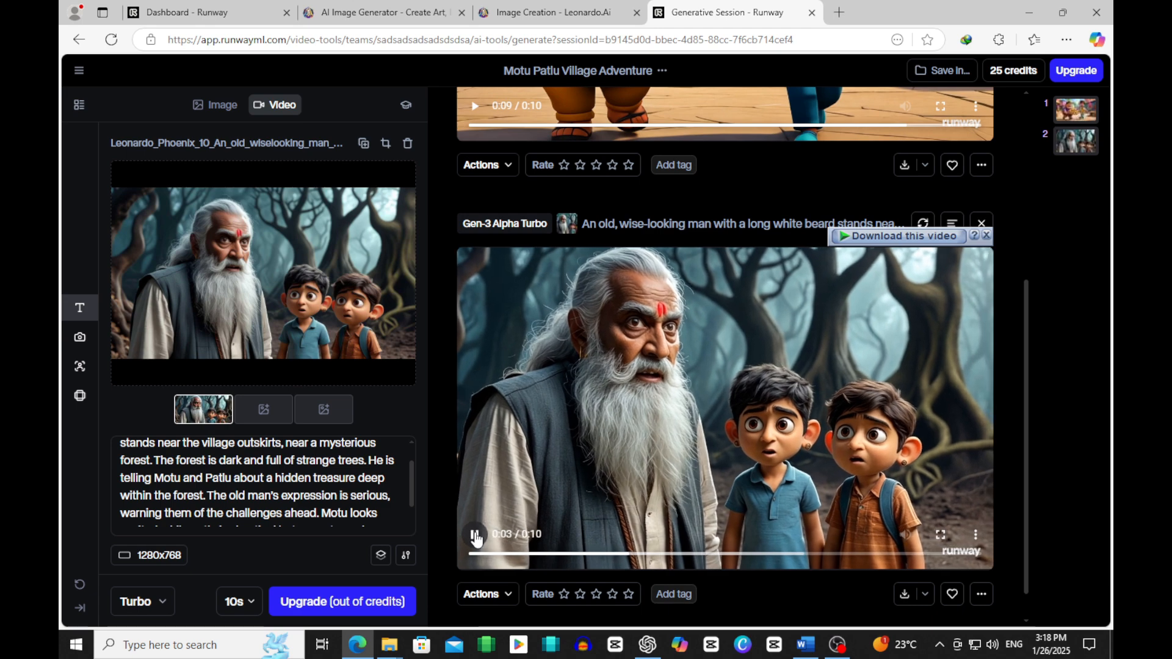
left_click(899, 236)
left_click(696, 369)
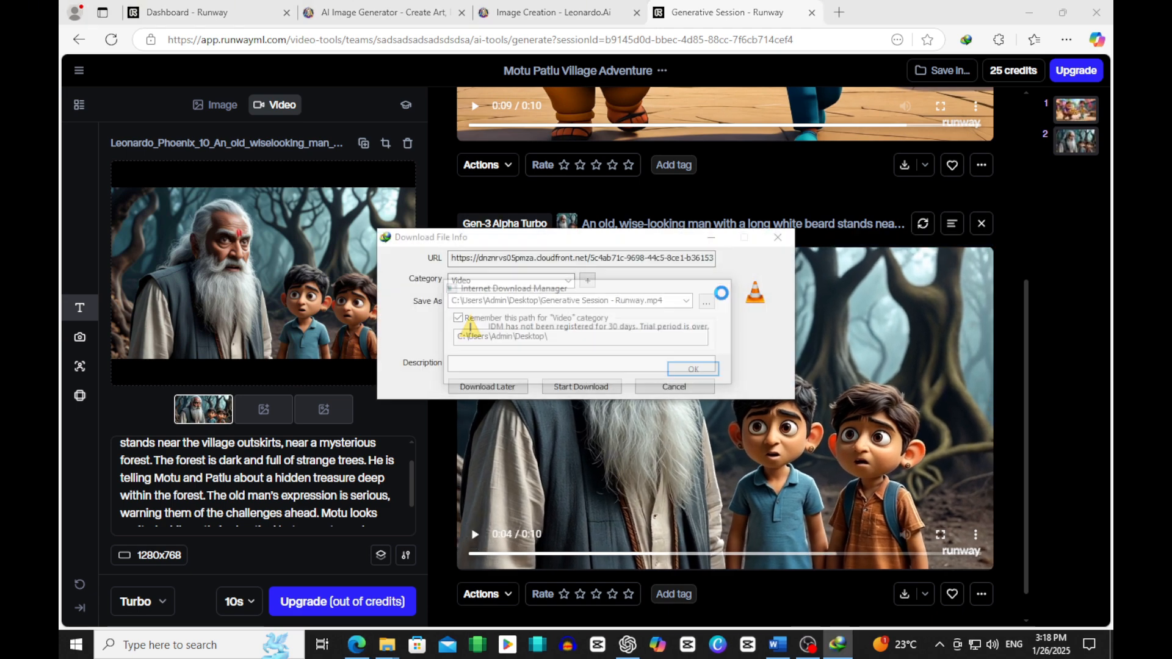
left_click(671, 392)
left_click(711, 303)
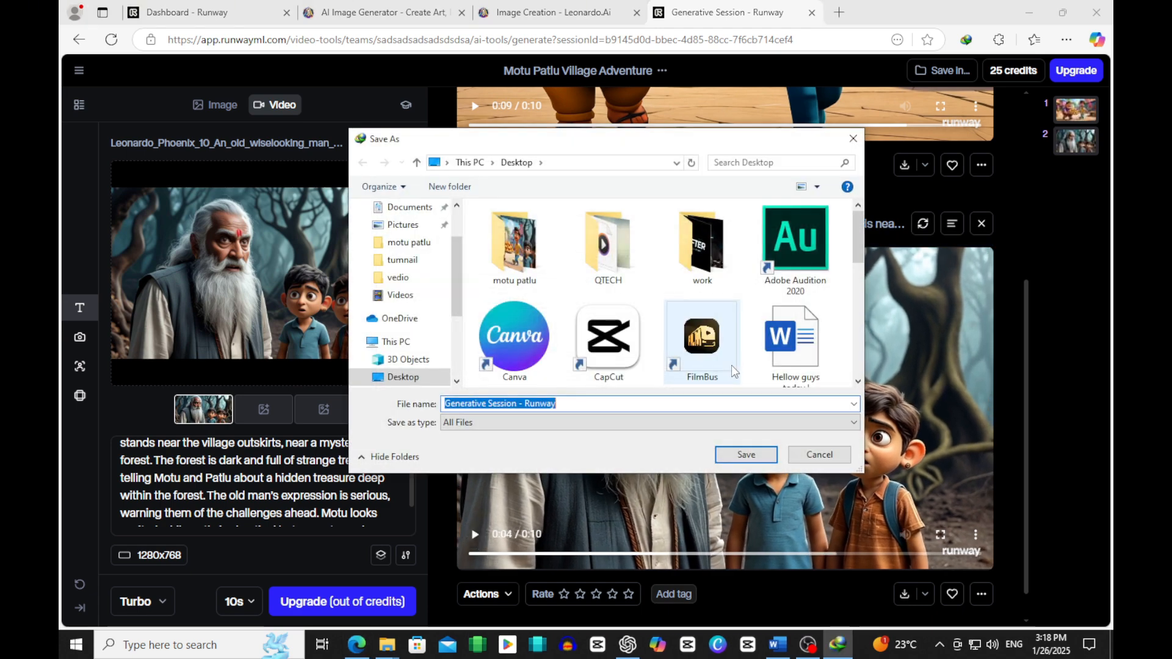
double_click(543, 274)
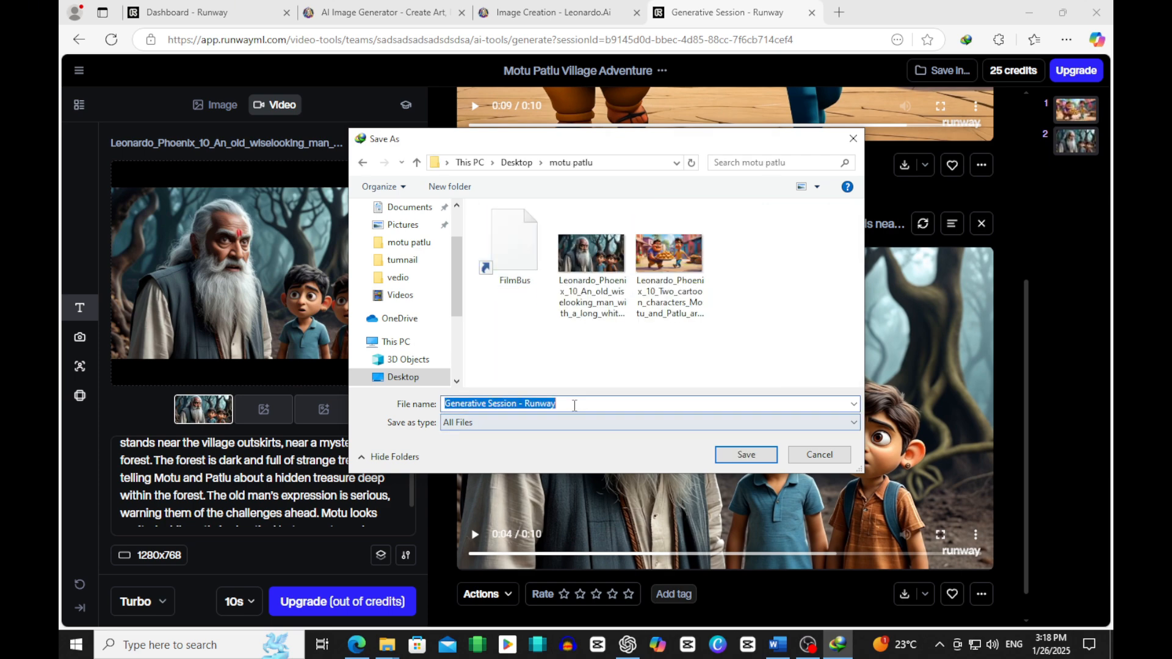
key("Return")
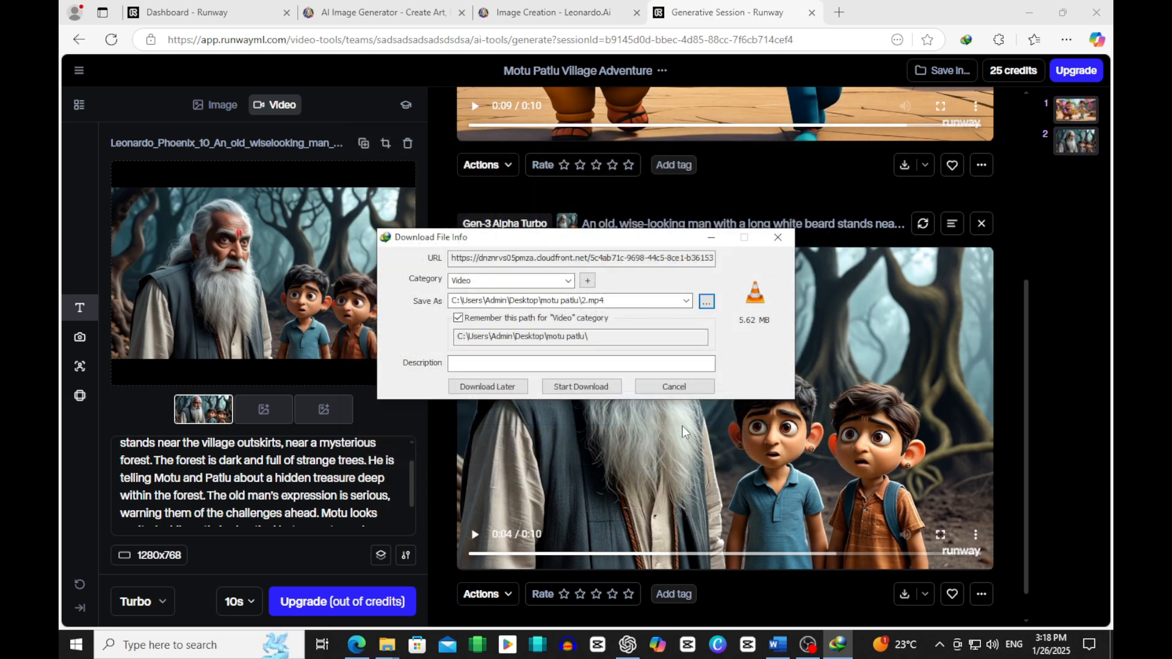
left_click(583, 389)
left_click(711, 369)
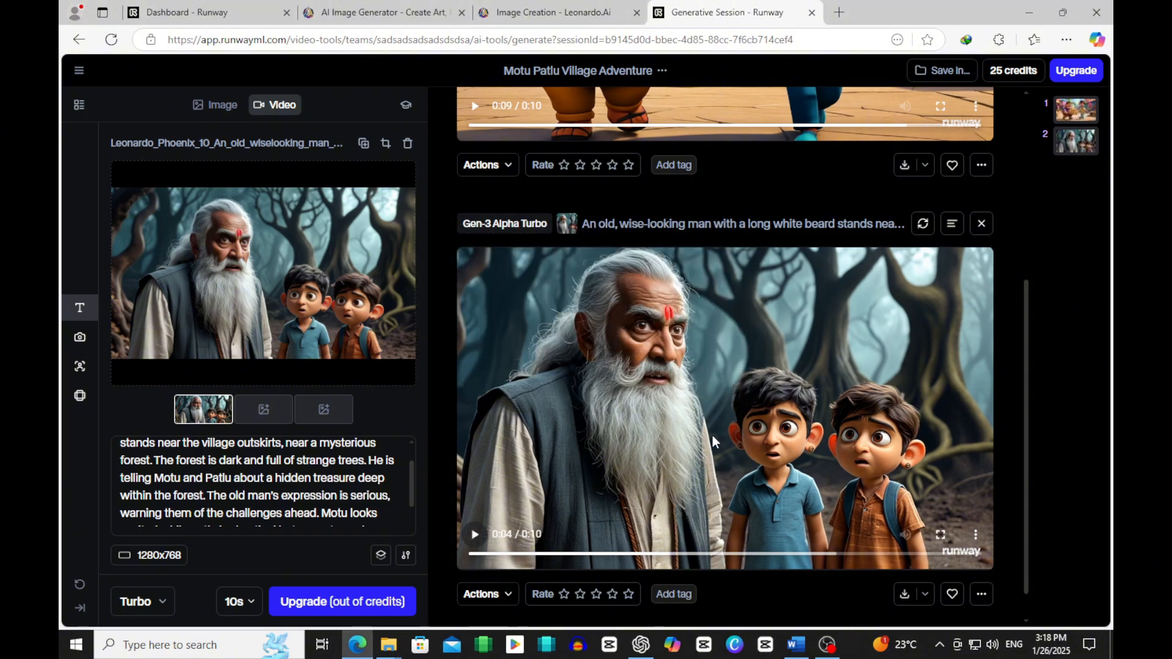
Step: Switch to the Word script and highlight the Step 7 instructions on arranging the videos in CapCut
left_click(777, 644)
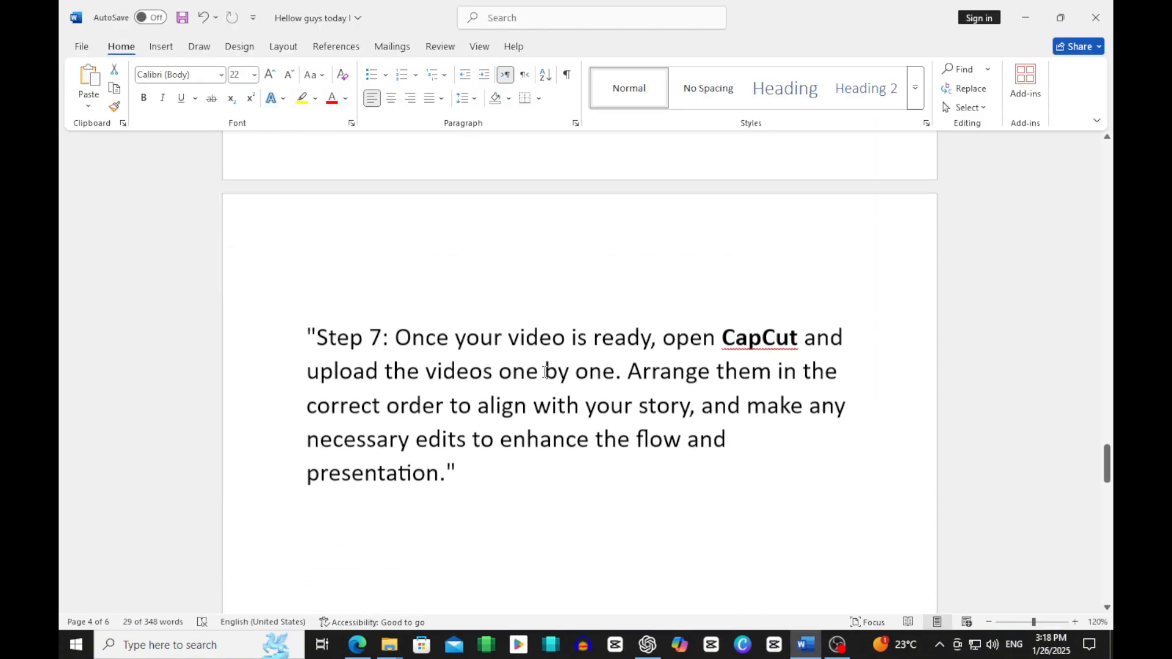
left_click_drag(454, 331, 738, 460)
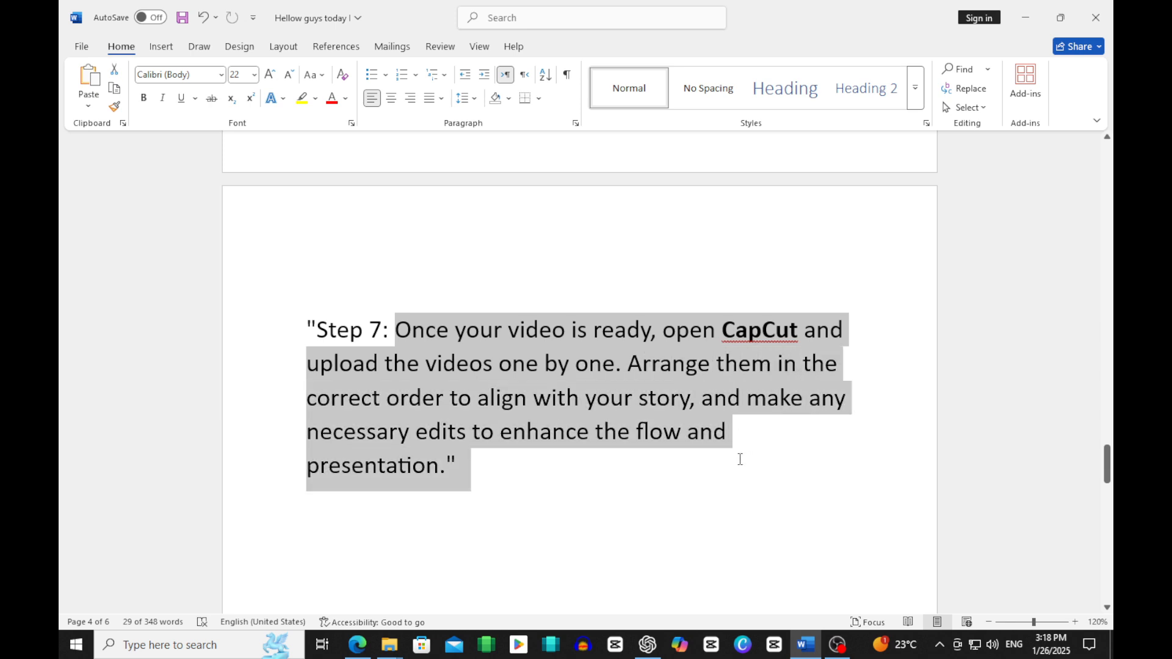
scroll(742, 457, "down", 3)
scroll(734, 450, "up", 2)
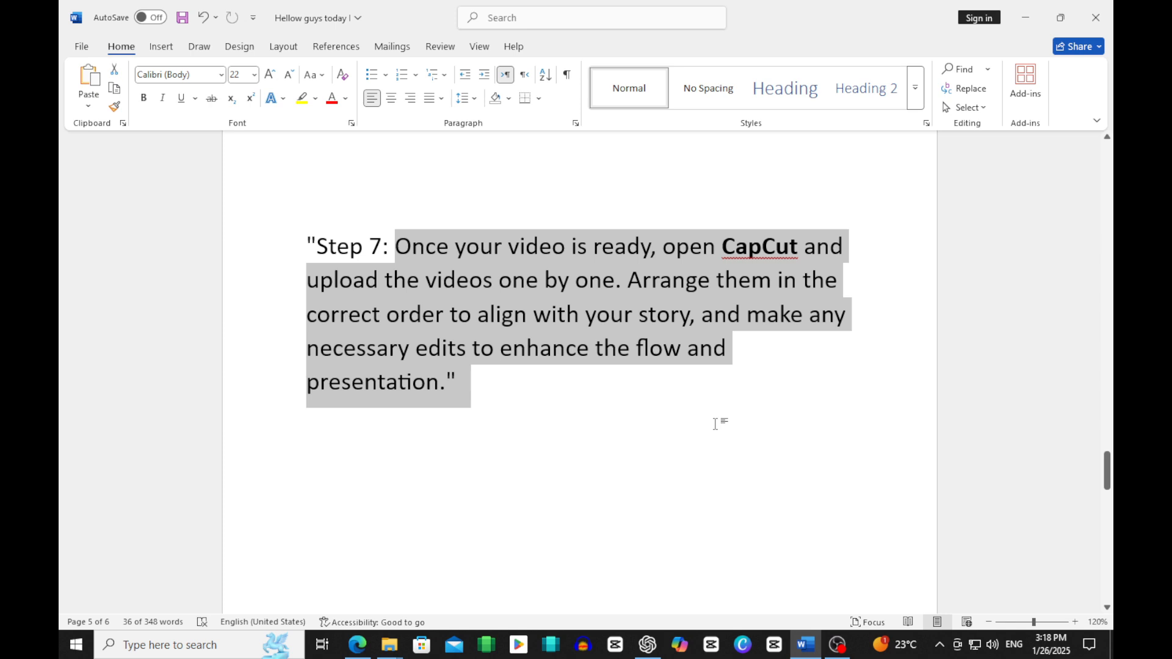
Step: Launch CapCut, close the motu patlu folder window and confirm the environment test to reach a new project
left_click(774, 645)
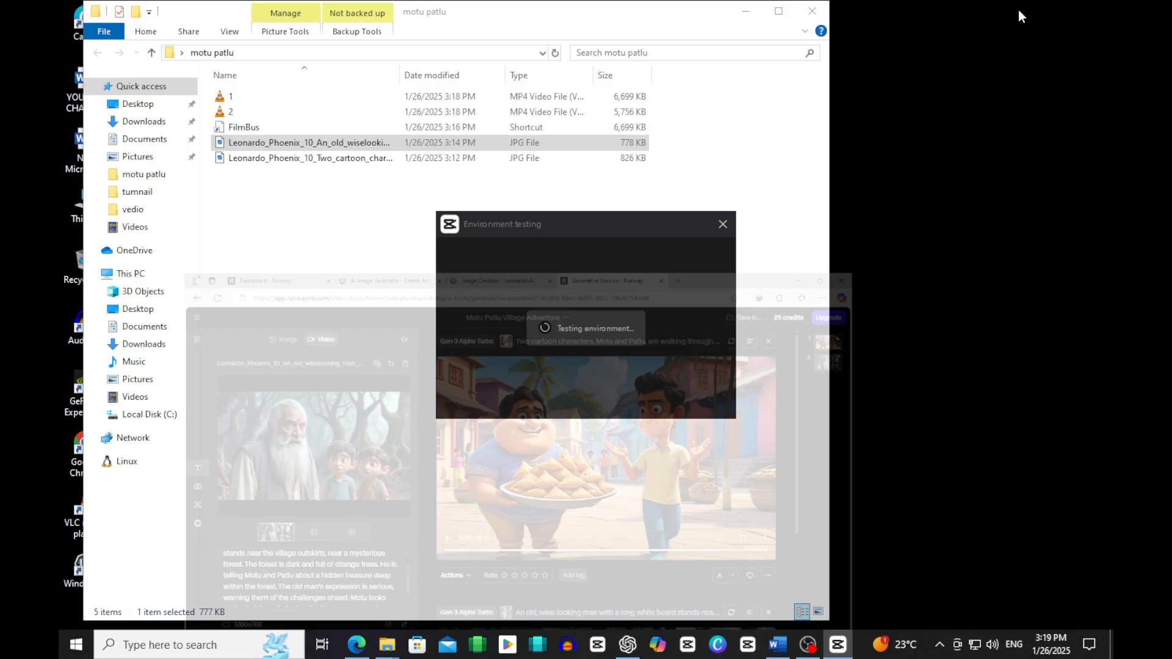
left_click(814, 12)
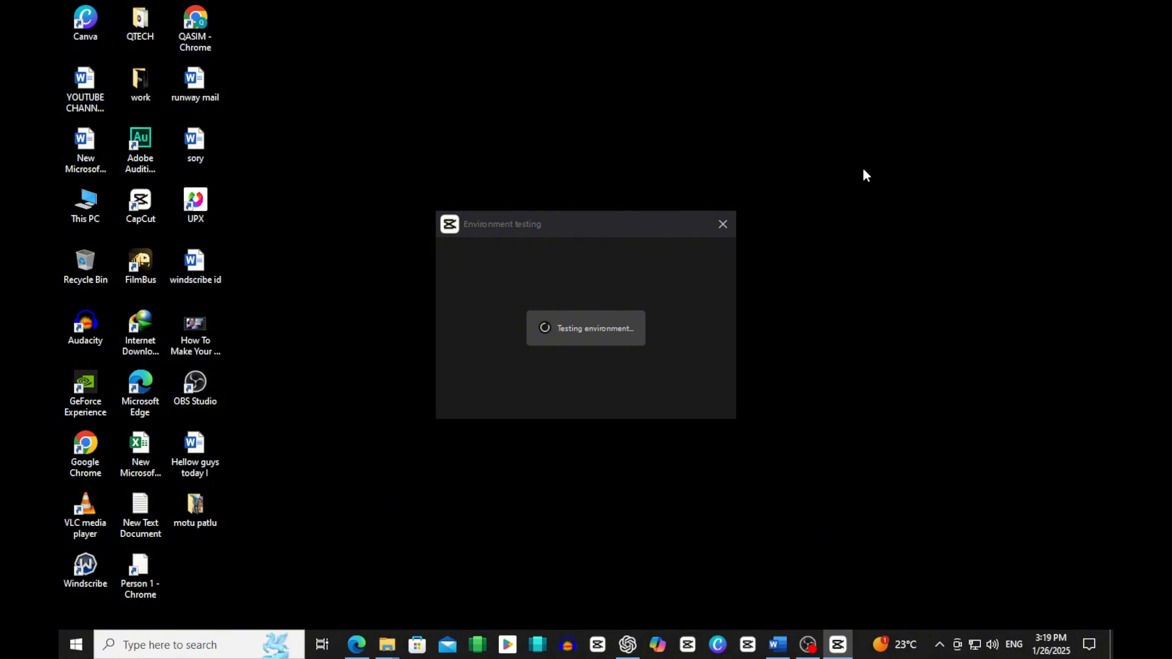
right_click(902, 327)
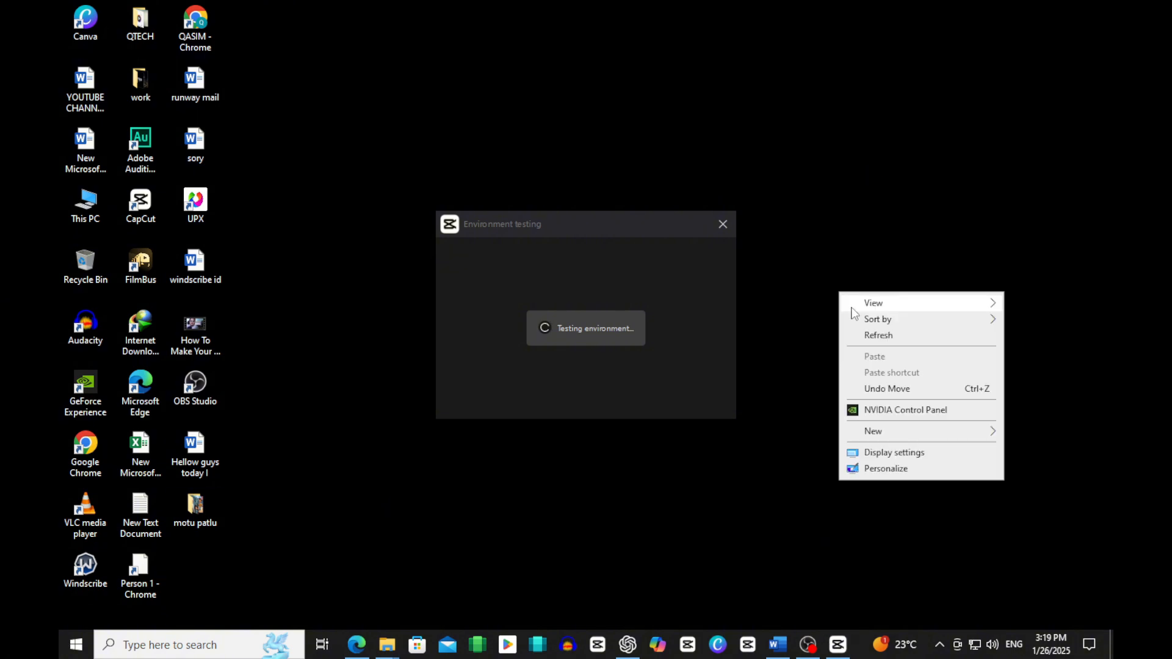
left_click(866, 331)
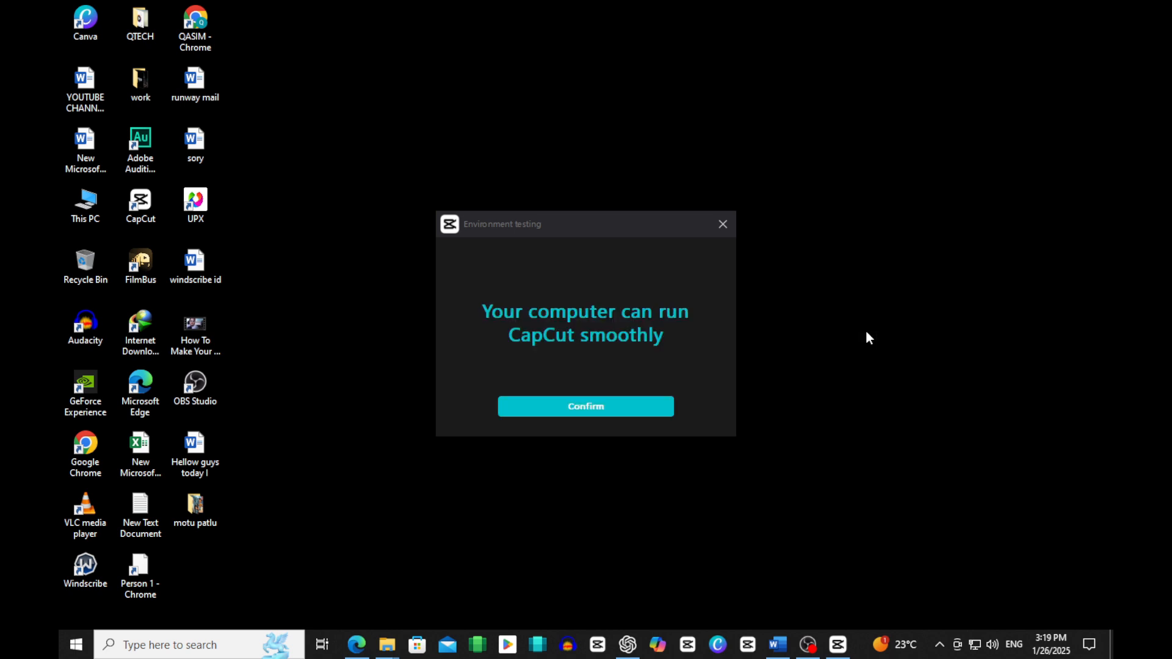
left_click(620, 410)
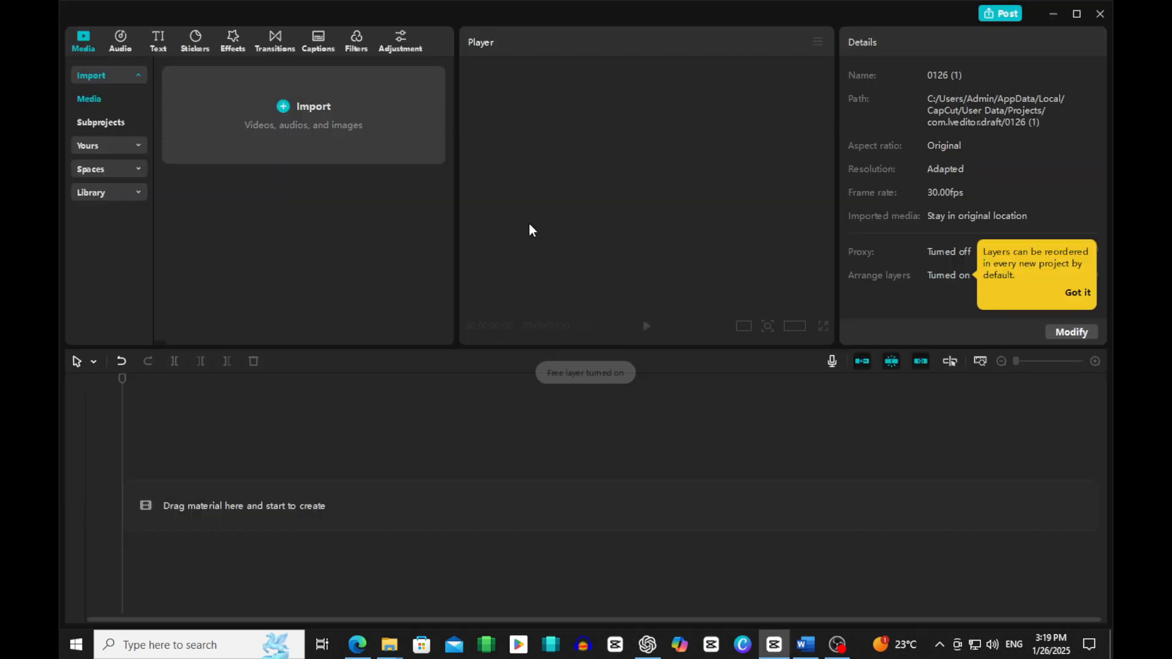
Step: Minimize CapCut, highlight the Step 8 voiceover instructions in the Word script and minimize Word
left_click(1053, 13)
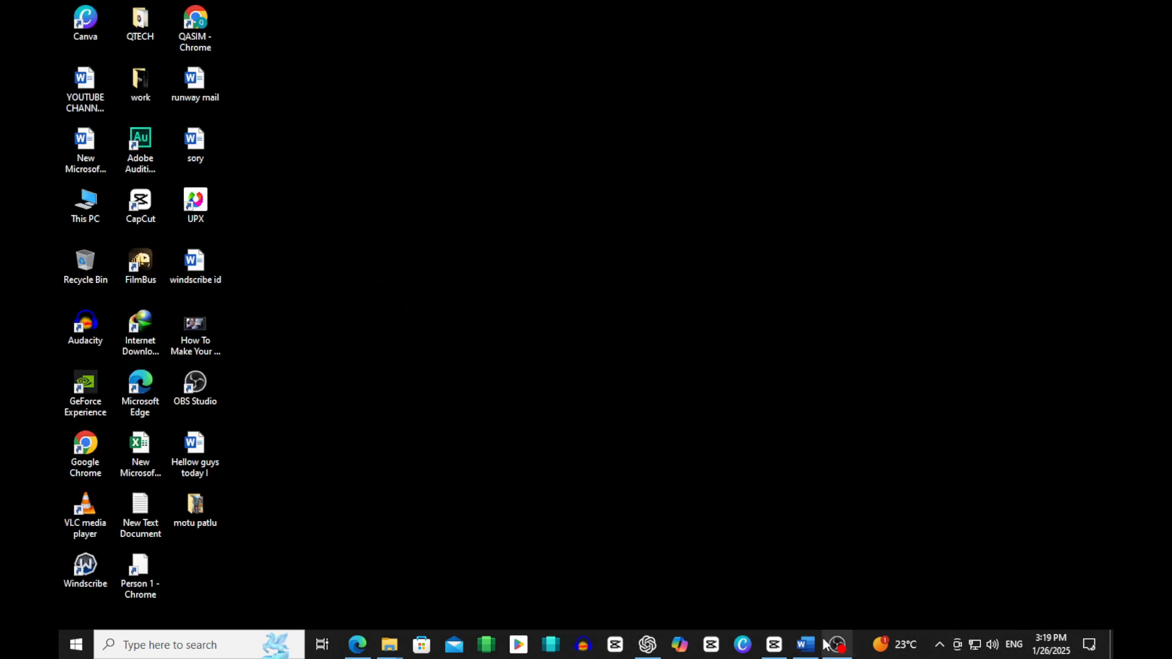
left_click(806, 644)
scroll(592, 416, "down", 5)
left_click_drag(396, 308, 779, 405)
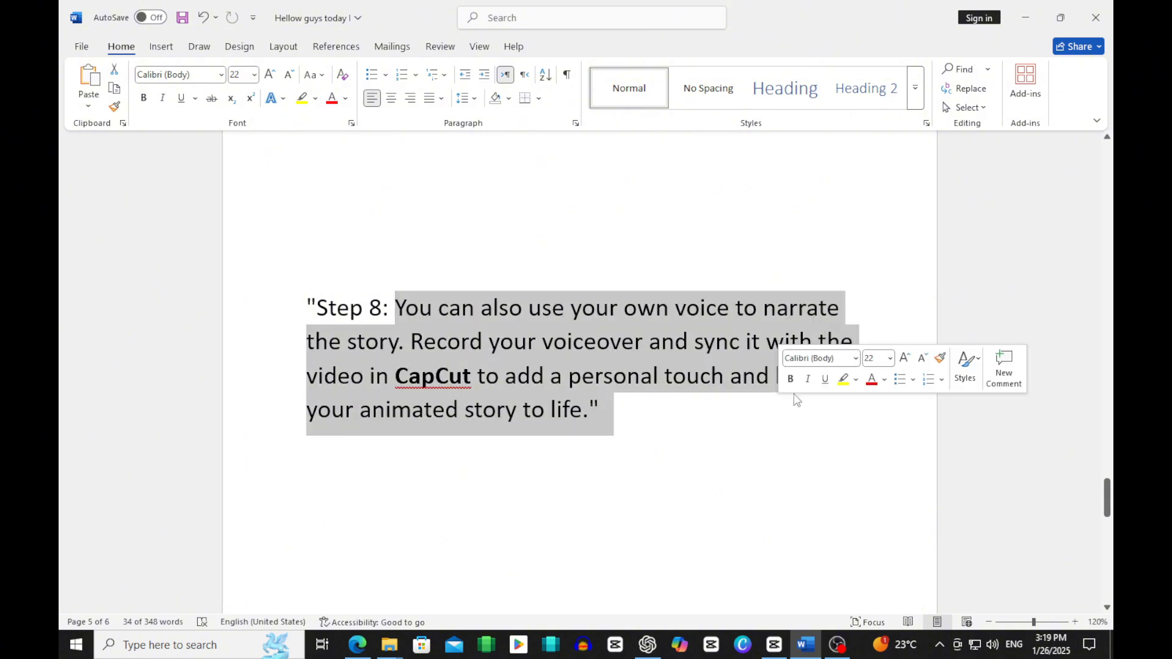
left_click(1023, 22)
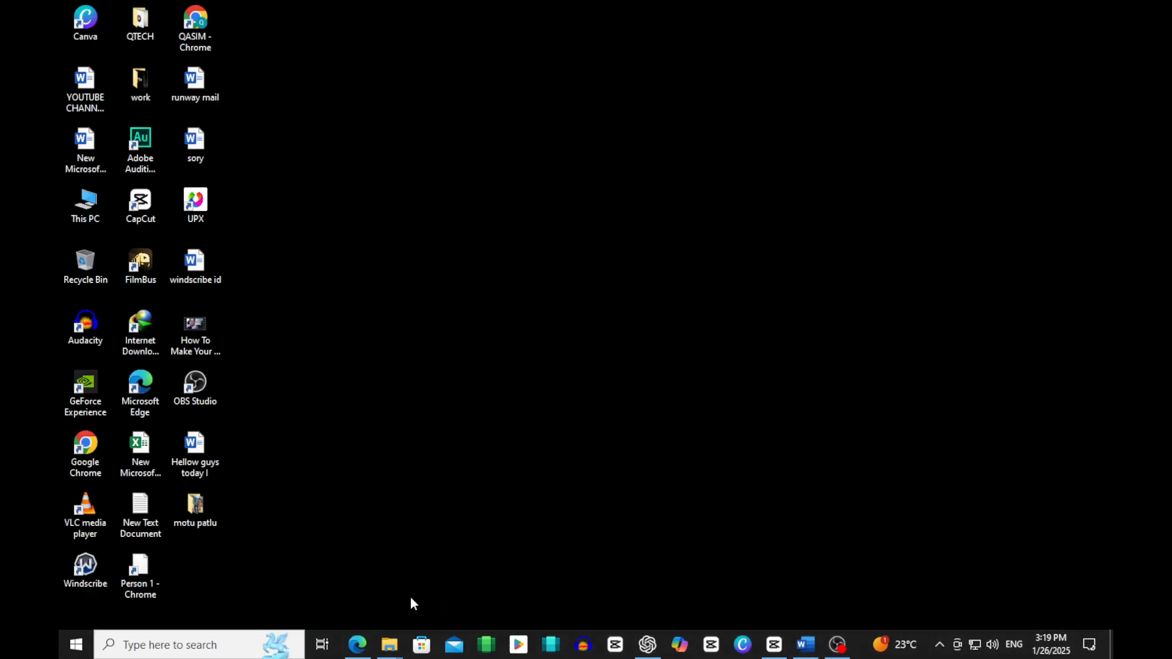
Step: Open the motu patlu folder, place 1.mp4 and 2.mp4 in order on the CapCut timeline and maximize the CapCut window
mouse_move(389, 644)
left_click(441, 582)
left_click(244, 96)
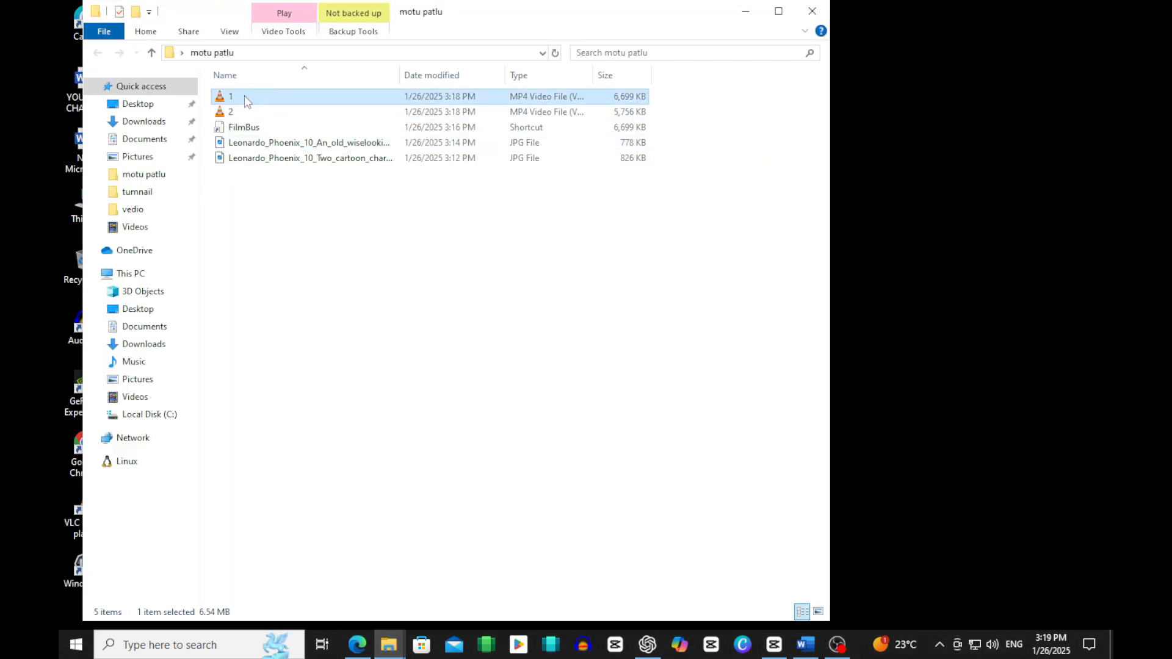
left_click_drag(244, 96, 269, 505)
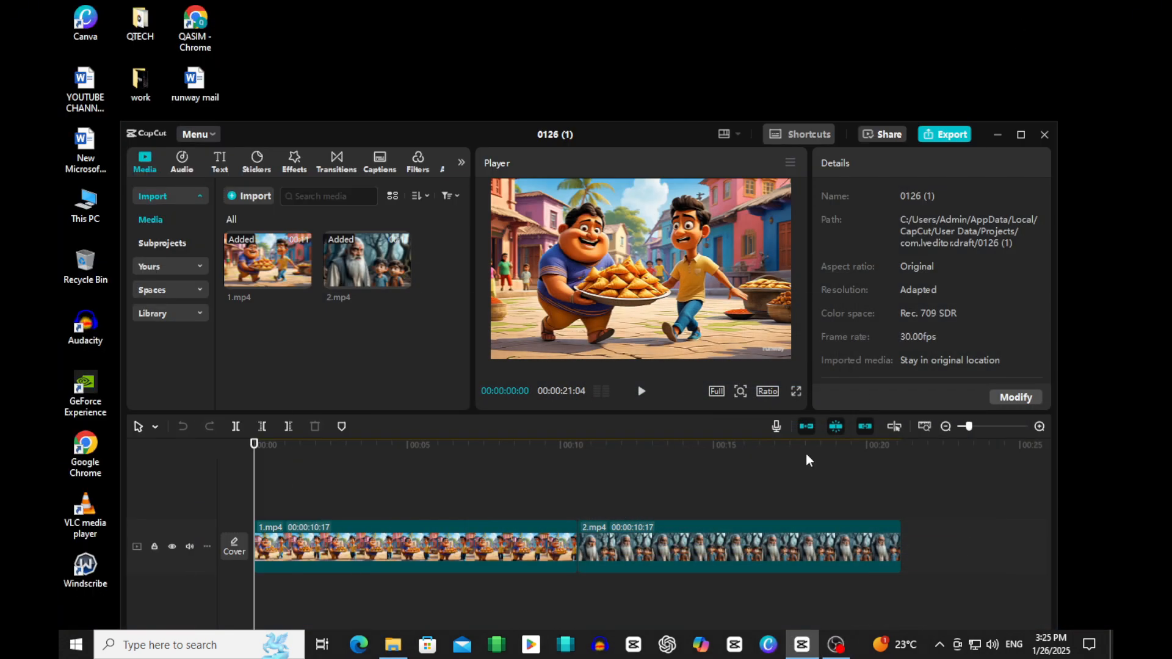
left_click(1017, 134)
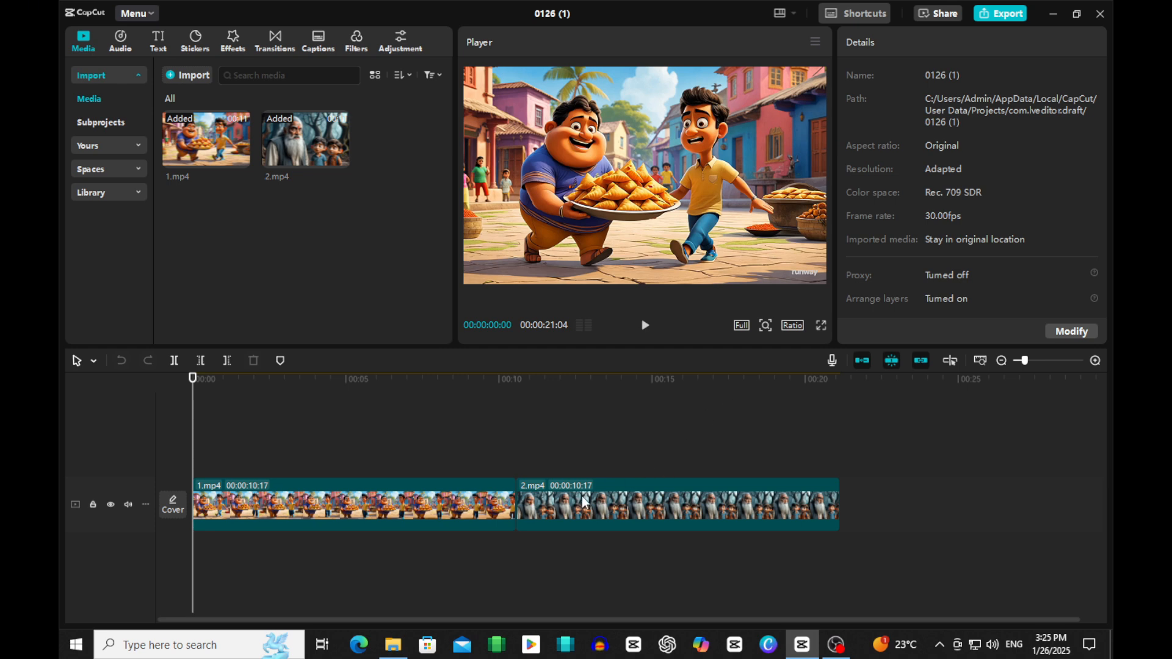
Step: Preview the opening seconds of the 1.mp4 clip and set its scale to 118%
left_click(438, 504)
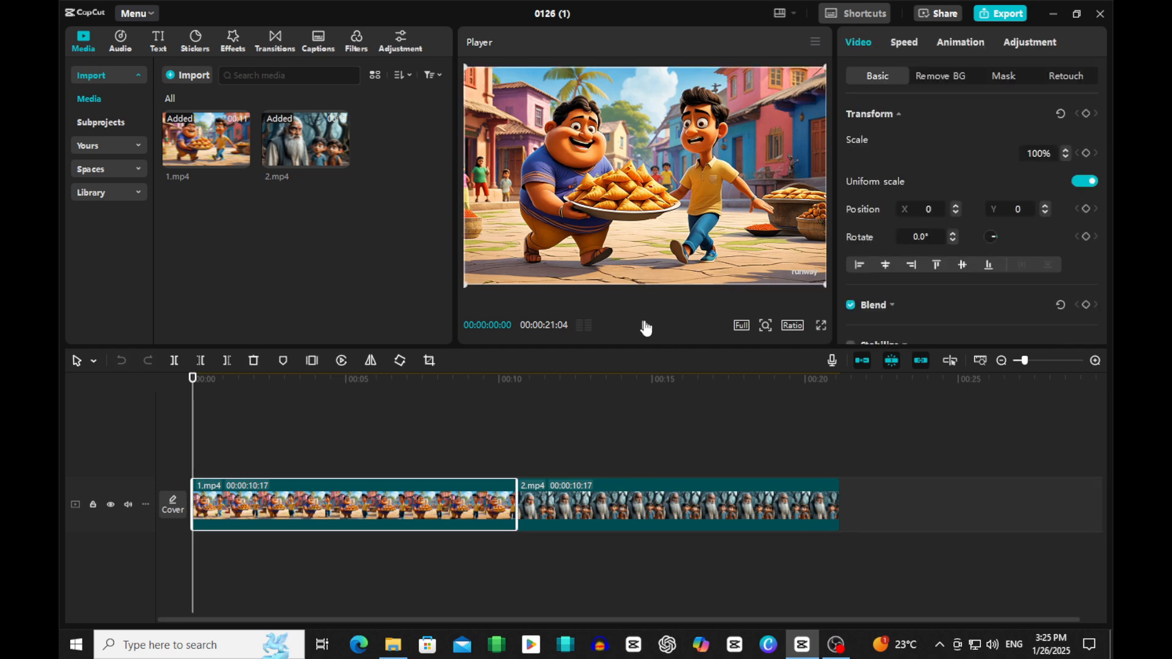
left_click(645, 327)
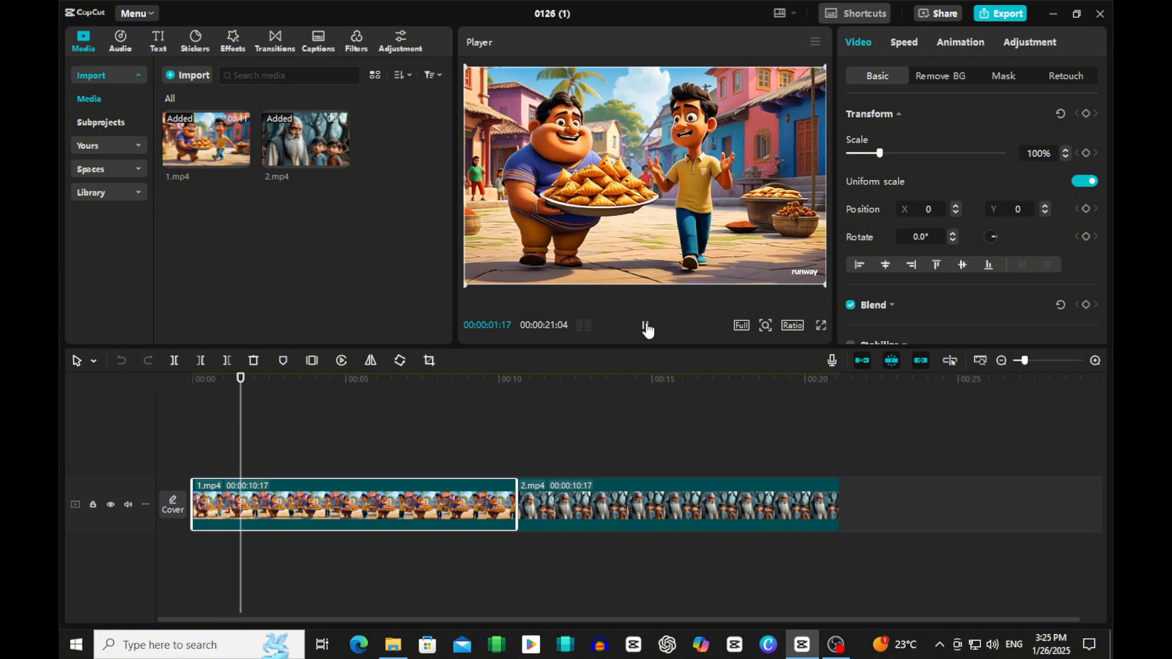
left_click(646, 327)
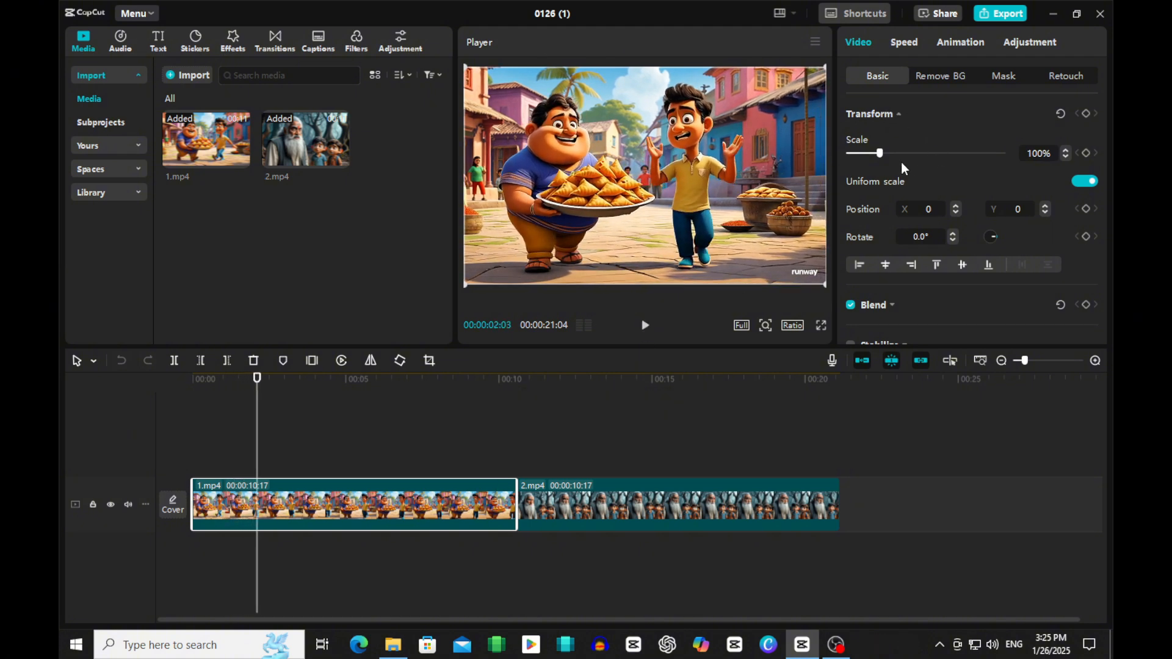
left_click(1037, 151)
type("118")
key("Return")
Step: Set the scale of the 2.mp4 clip on the timeline to 118%
left_click(688, 501)
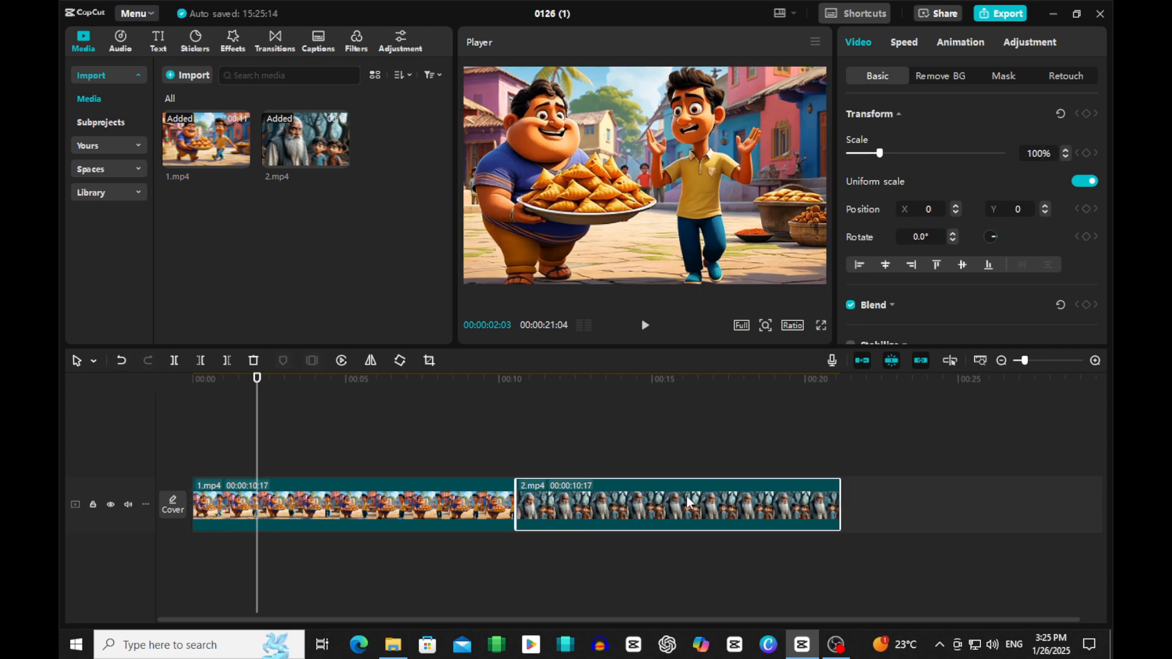
left_click(1031, 150)
type("118")
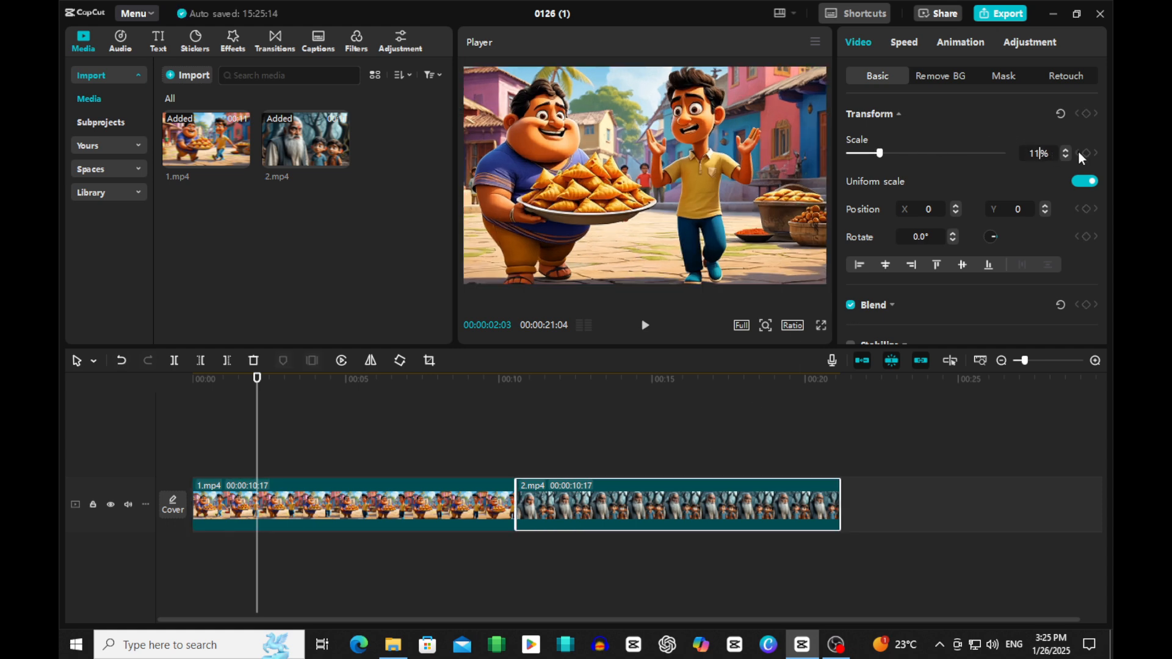